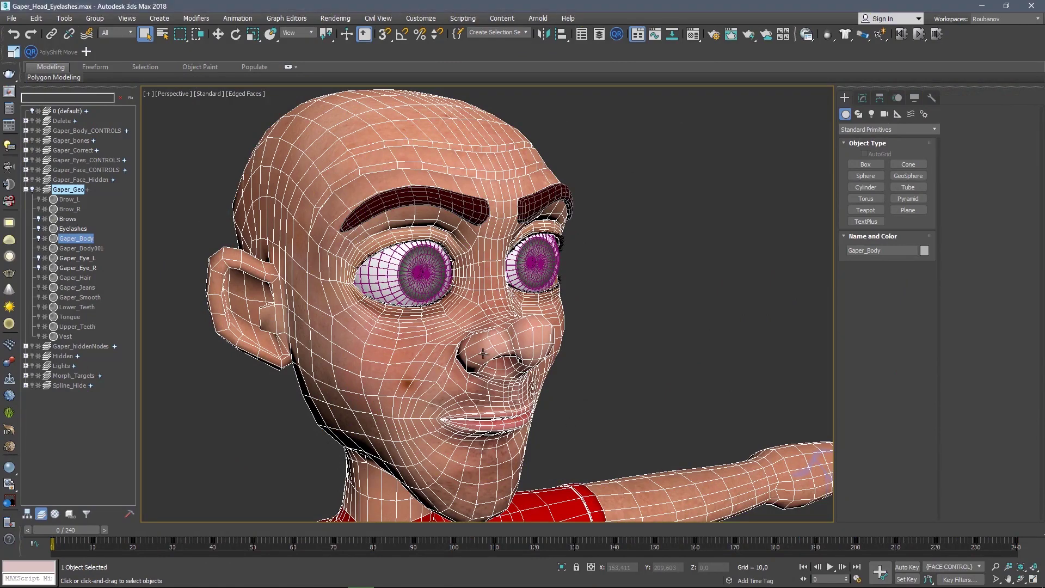
Nudge the view, switch to the Front viewport, and zoom in on the nose and upper lip.
{"action": "middle_click_drag", "start_coordinate": [483, 352], "coordinate": [479, 352], "text": "alt"}
{"action": "key", "text": "f"}
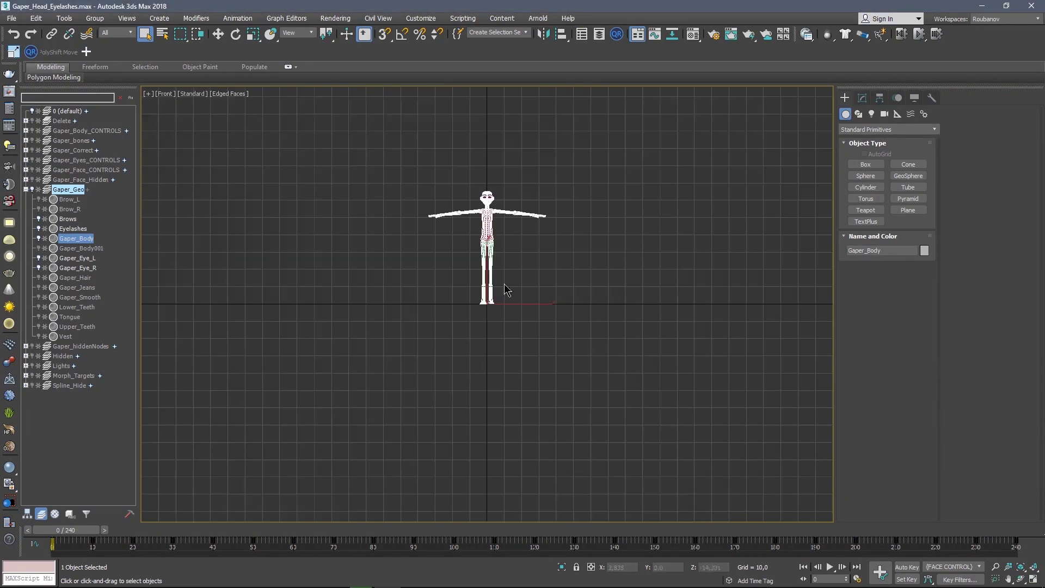
{"action": "scroll", "coordinate": [503, 232], "scroll_direction": "up", "scroll_amount": 1}
{"action": "scroll", "coordinate": [503, 232], "scroll_direction": "up", "scroll_amount": 2}
{"action": "scroll", "coordinate": [503, 232], "scroll_direction": "up", "scroll_amount": 3}
{"action": "scroll", "coordinate": [464, 294], "scroll_direction": "up", "scroll_amount": 3}
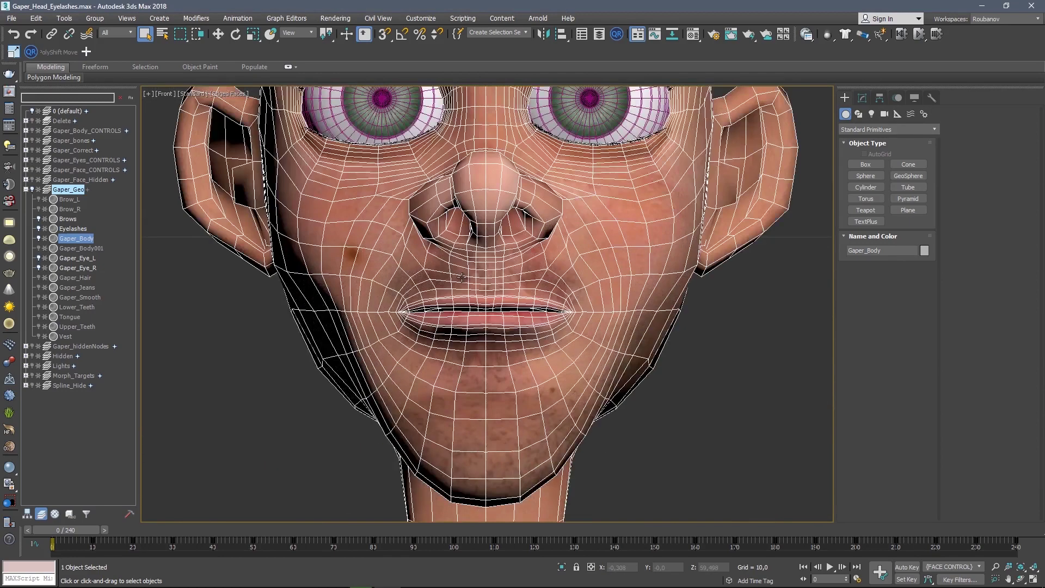
{"action": "scroll", "coordinate": [464, 294], "scroll_direction": "up", "scroll_amount": 3}
{"action": "scroll", "coordinate": [463, 293], "scroll_direction": "up", "scroll_amount": 1}
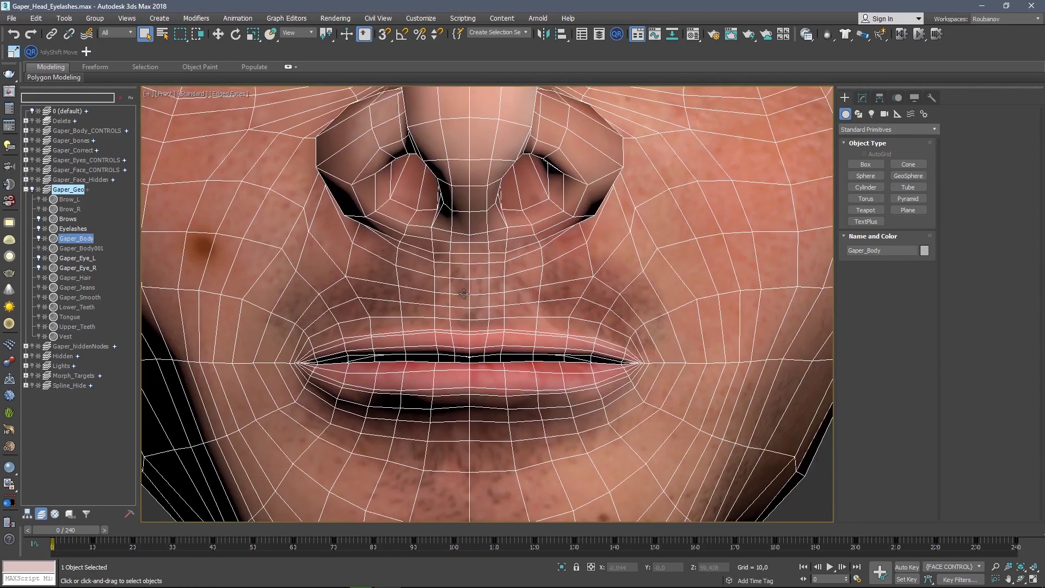
Enter Polygon sub-object mode on Gaper_Body's Editable Poly.
{"action": "left_click", "coordinate": [862, 97]}
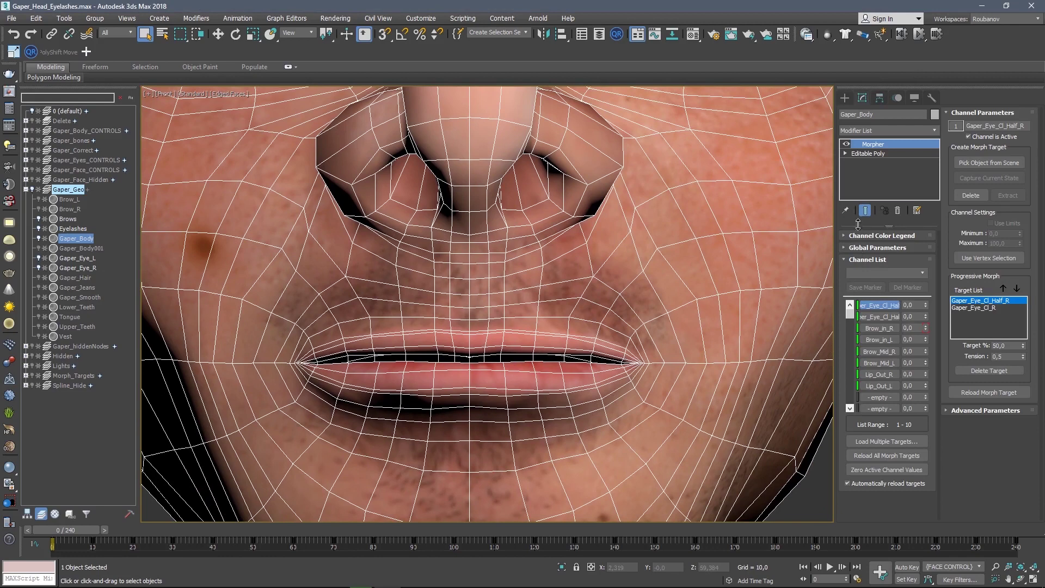
{"action": "left_click", "coordinate": [870, 154]}
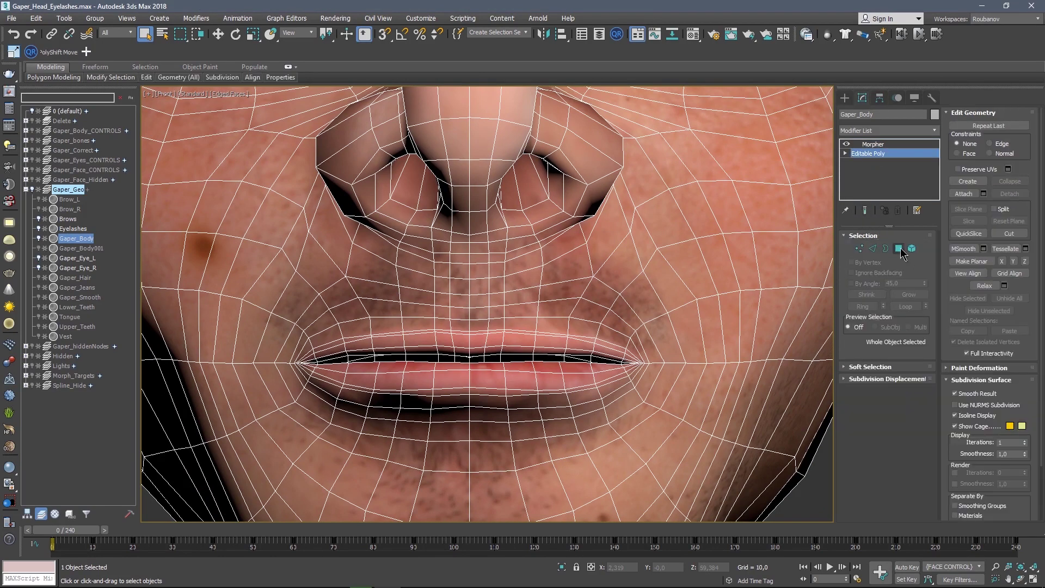
{"action": "left_click", "coordinate": [898, 249]}
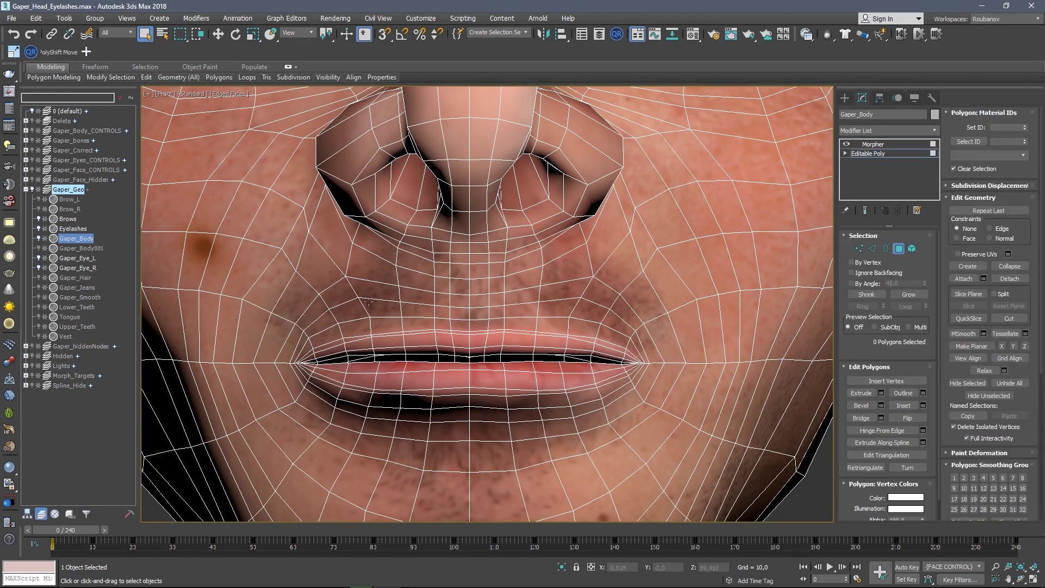
Select 16 faces above the left upper lip, extending toward the mouth corner.
{"action": "left_click", "coordinate": [373, 273]}
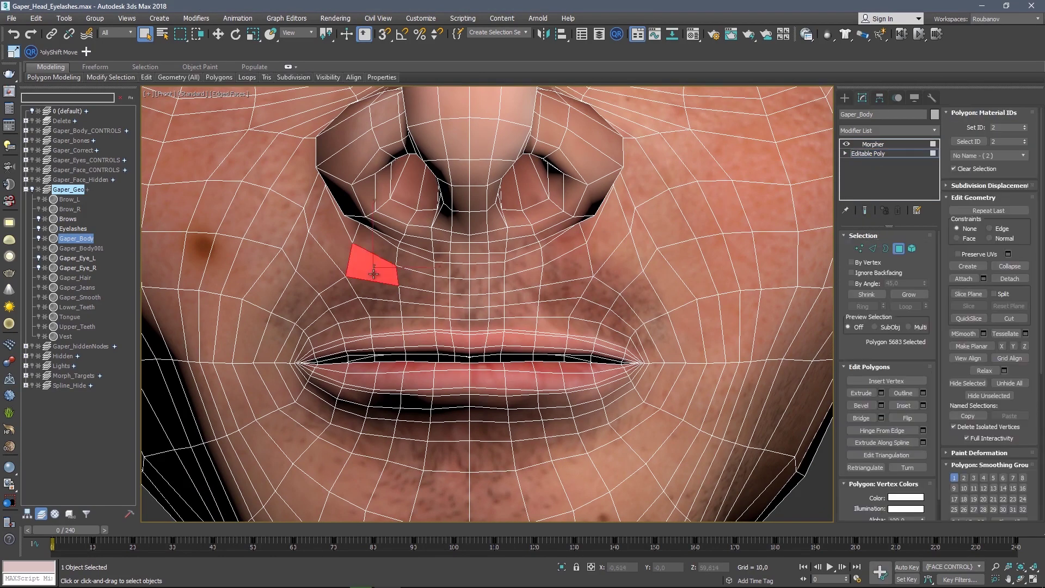
{"action": "left_click", "coordinate": [417, 280], "text": "ctrl"}
{"action": "left_click", "coordinate": [443, 284], "text": "ctrl"}
{"action": "left_click", "coordinate": [459, 299], "text": "ctrl"}
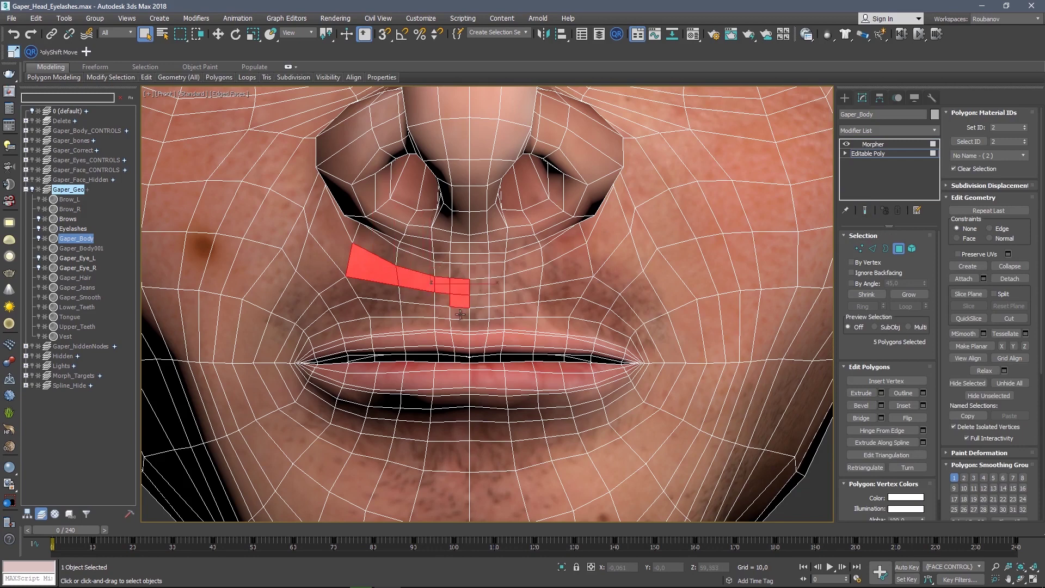
{"action": "left_click", "coordinate": [442, 304], "text": "ctrl"}
{"action": "left_click", "coordinate": [381, 308], "text": "ctrl"}
{"action": "left_click", "coordinate": [365, 291], "text": "ctrl"}
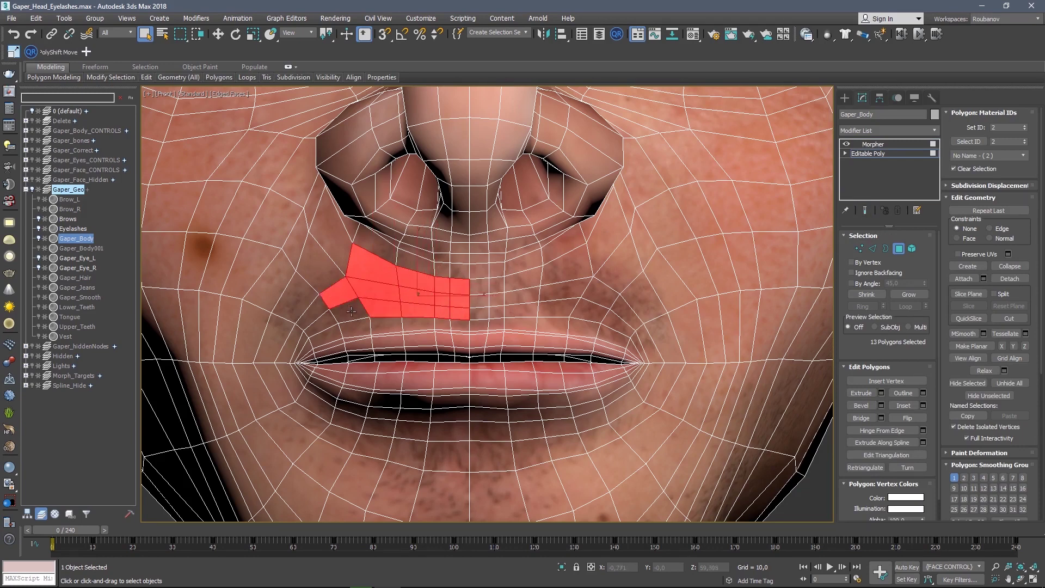
{"action": "left_click", "coordinate": [349, 310], "text": "ctrl"}
{"action": "left_click", "coordinate": [321, 321], "text": "ctrl"}
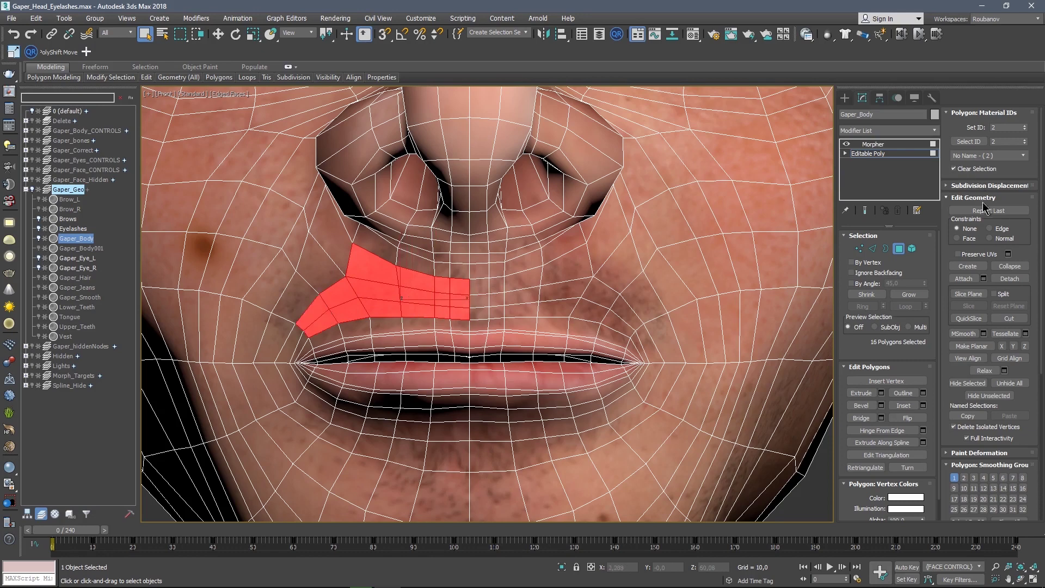
Detach the selected lip faces as a clone into a new object named Mustash.
{"action": "left_click", "coordinate": [1009, 277]}
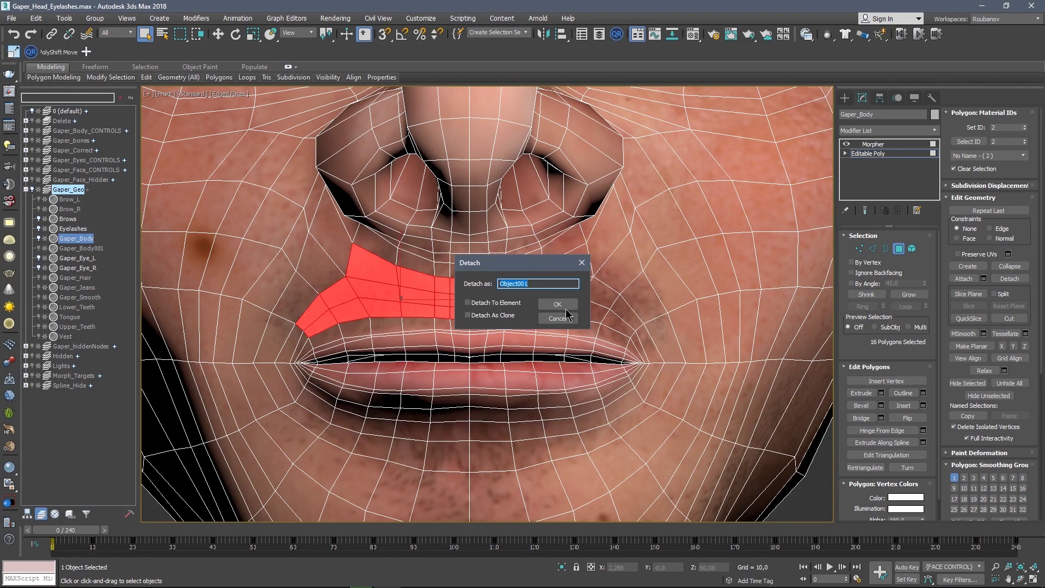
{"action": "left_click", "coordinate": [487, 315]}
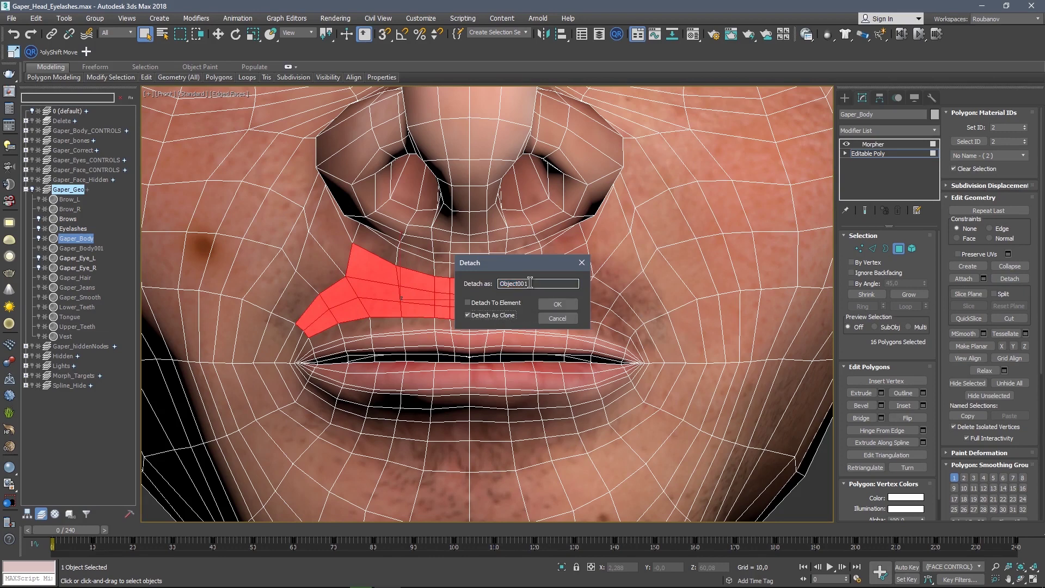
{"action": "left_click_drag", "start_coordinate": [529, 282], "coordinate": [477, 283]}
{"action": "type", "text": "Mustash"}
{"action": "left_click", "coordinate": [566, 308]}
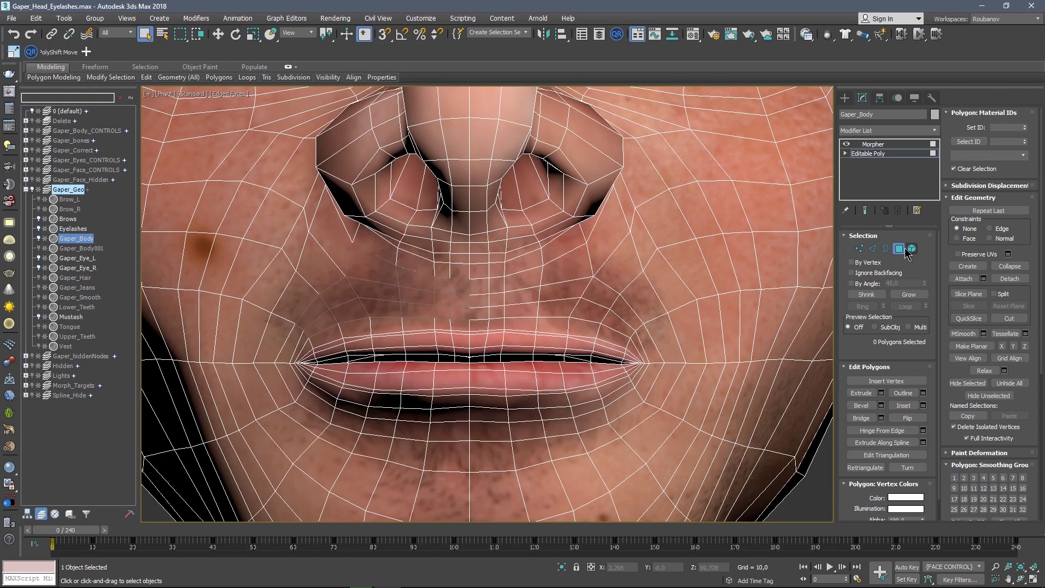
Turn off Renderable in the Mustash object's Object Properties.
{"action": "left_click", "coordinate": [899, 250]}
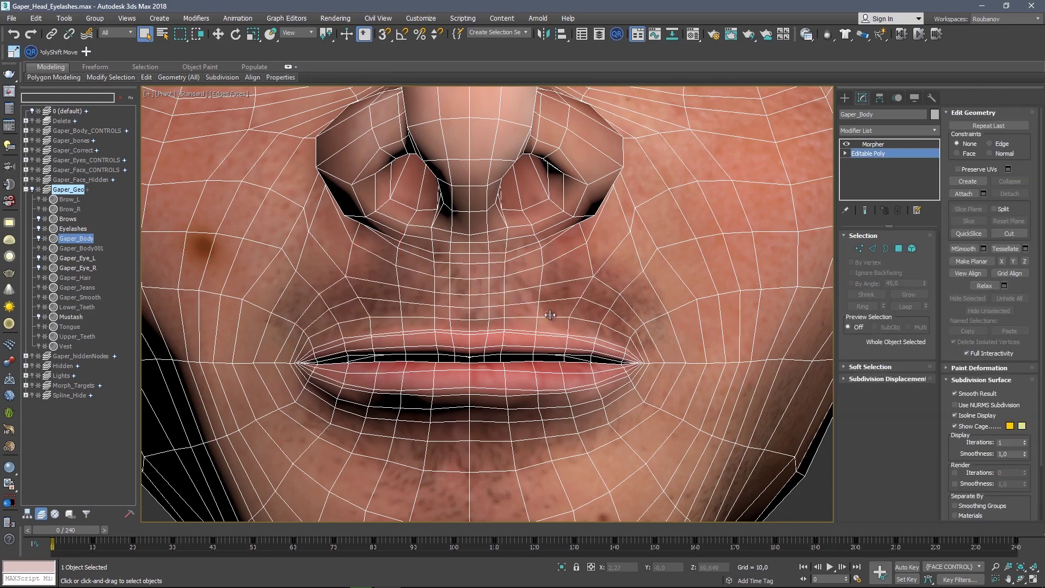
{"action": "left_click", "coordinate": [390, 291]}
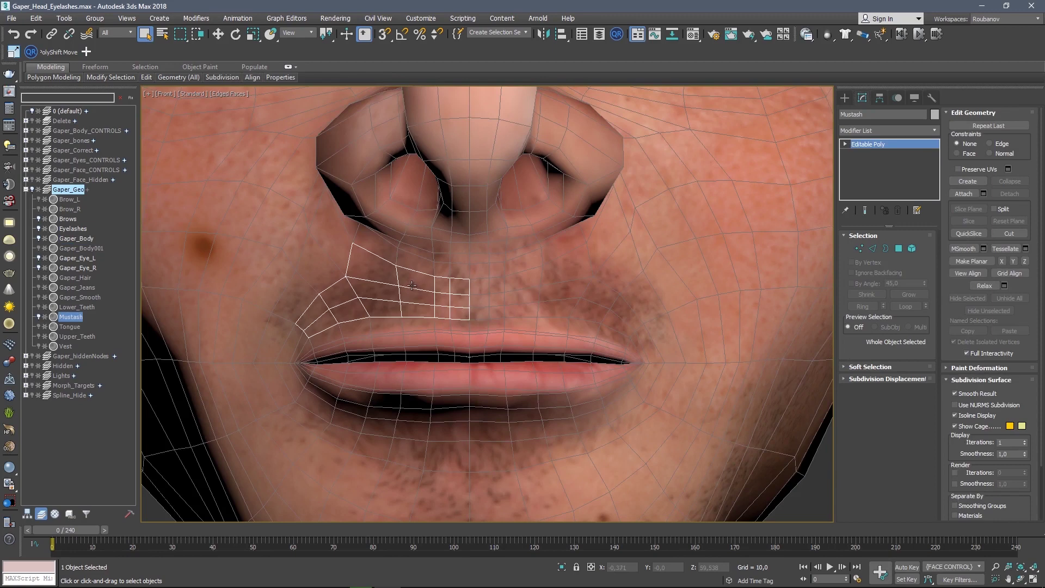
{"action": "right_click", "coordinate": [401, 291]}
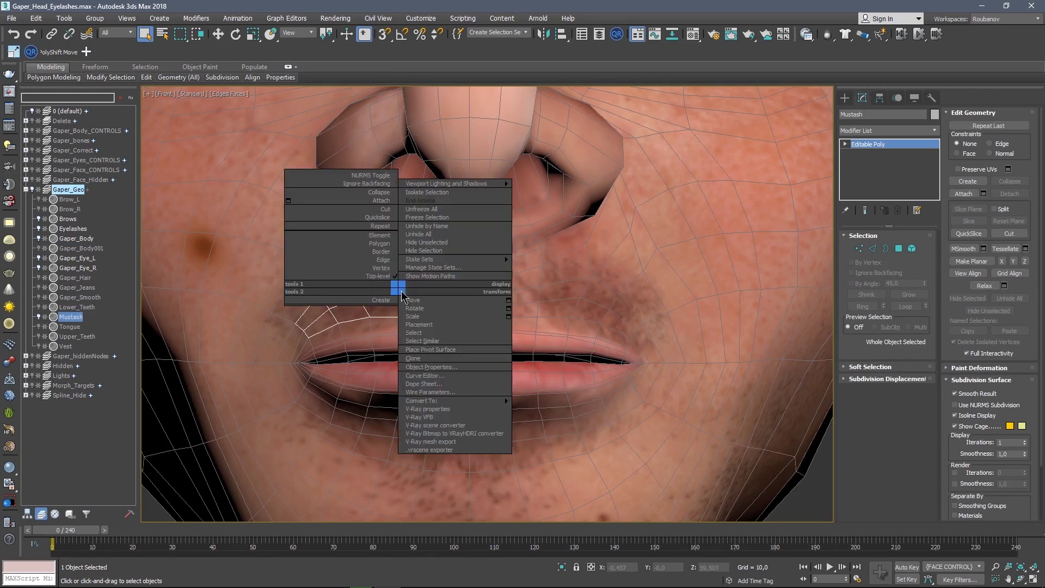
{"action": "left_click", "coordinate": [441, 368]}
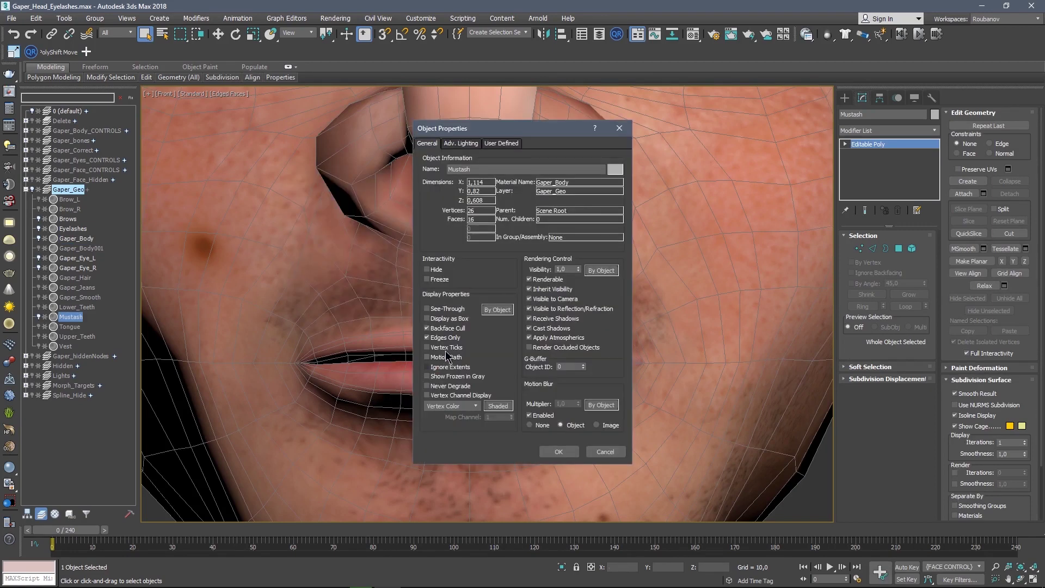
{"action": "left_click", "coordinate": [529, 279]}
{"action": "left_click", "coordinate": [566, 452]}
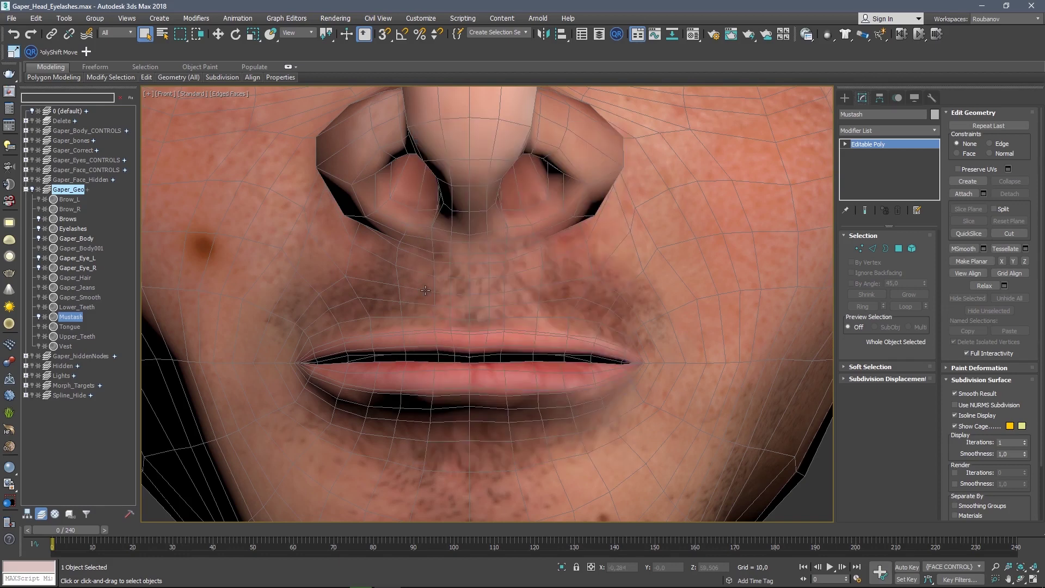
Assign the dark red 07 - Default material to Mustash in the Material Editor.
{"action": "key", "text": "m"}
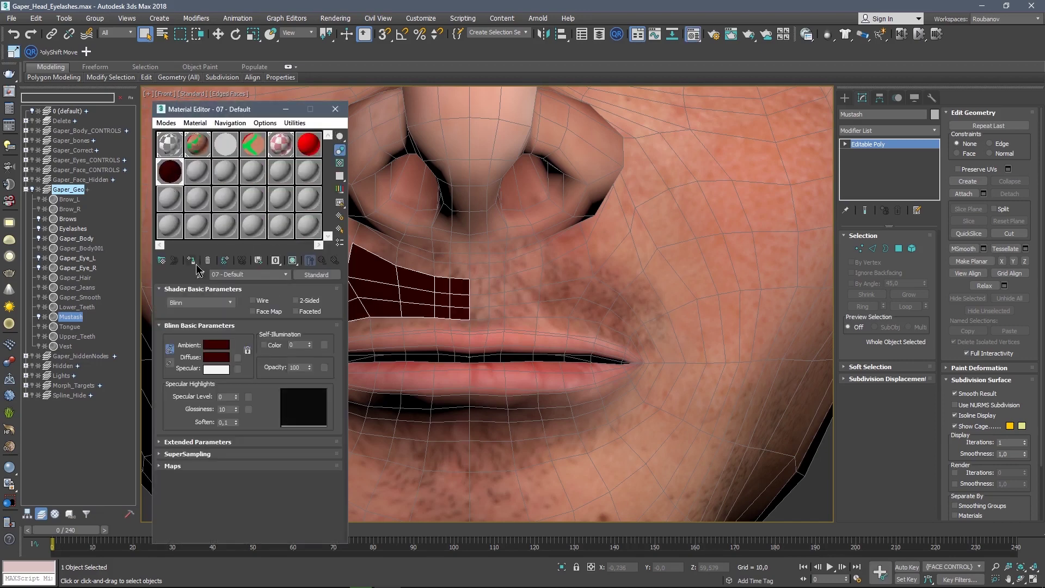
{"action": "left_click", "coordinate": [191, 260]}
{"action": "left_click", "coordinate": [335, 110]}
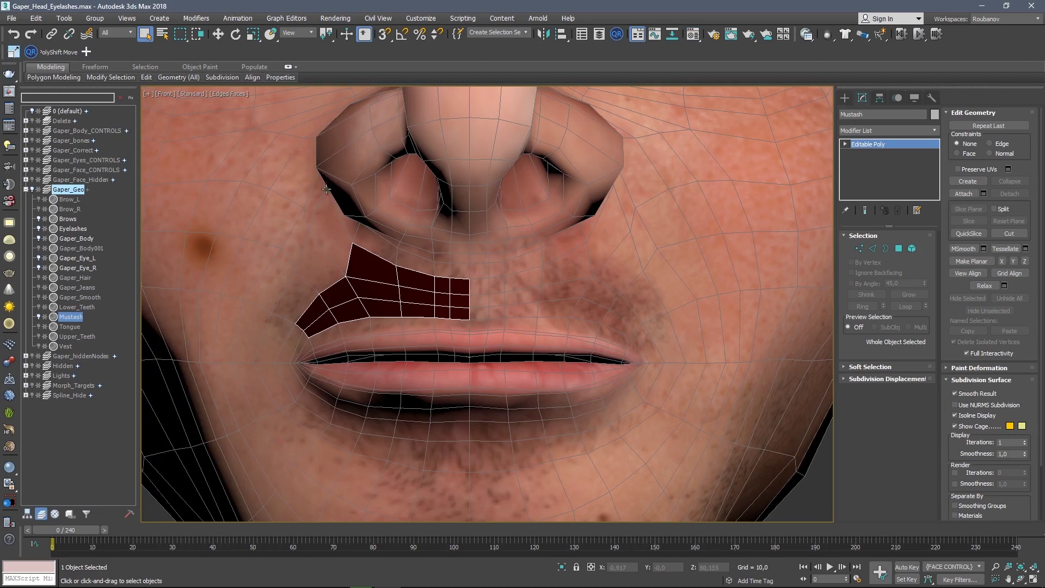
{"action": "left_click", "coordinate": [858, 249]}
Move the mustache's top corner vertex right and slightly down above the lip.
{"action": "scroll", "coordinate": [342, 292], "scroll_direction": "up", "scroll_amount": 1}
{"action": "scroll", "coordinate": [331, 253], "scroll_direction": "up", "scroll_amount": 1}
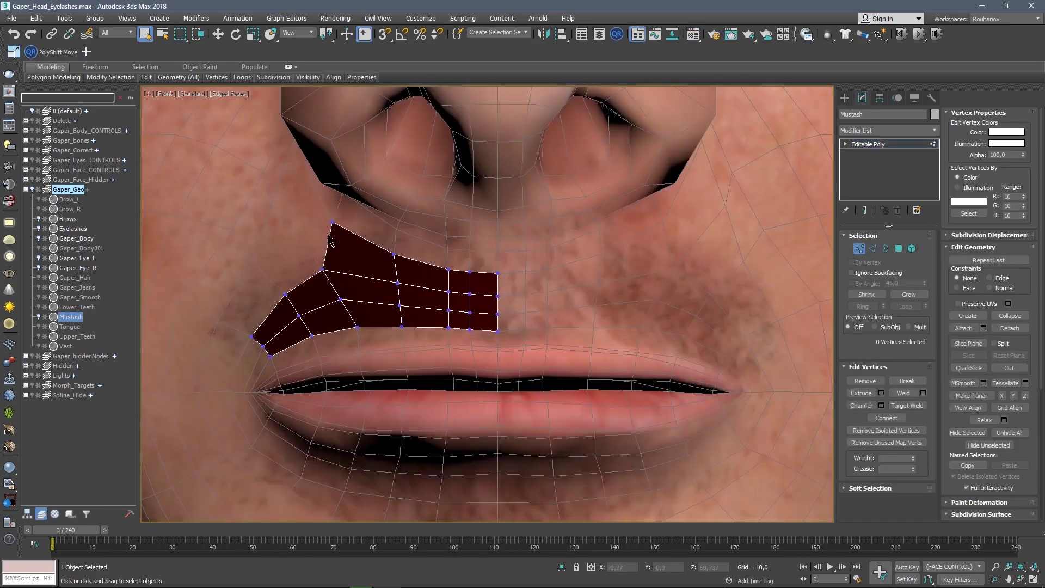
{"action": "left_click", "coordinate": [332, 223]}
{"action": "right_click", "coordinate": [357, 215]}
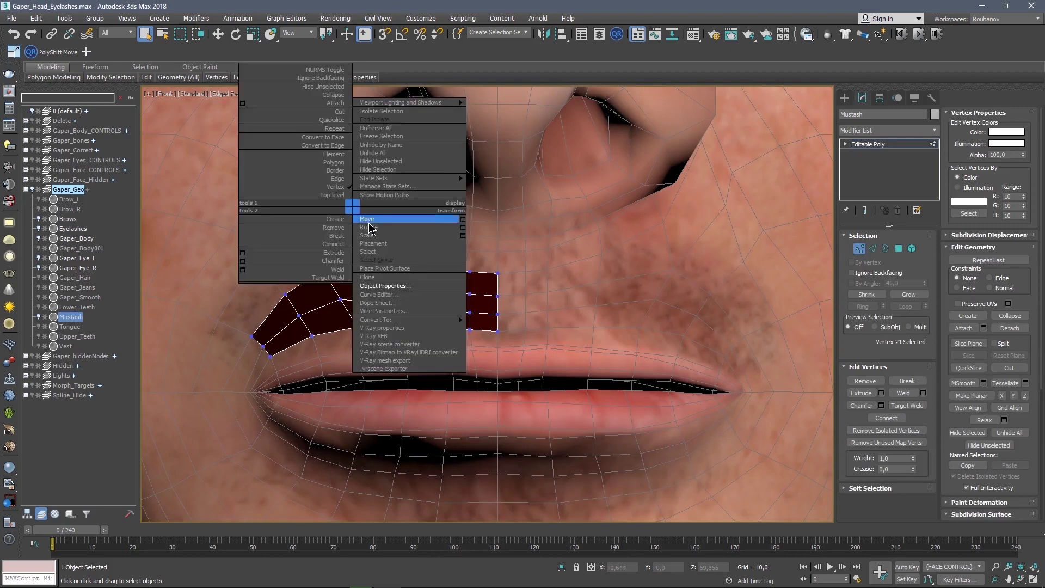
{"action": "left_click", "coordinate": [366, 221]}
{"action": "left_click_drag", "start_coordinate": [355, 204], "coordinate": [358, 209]}
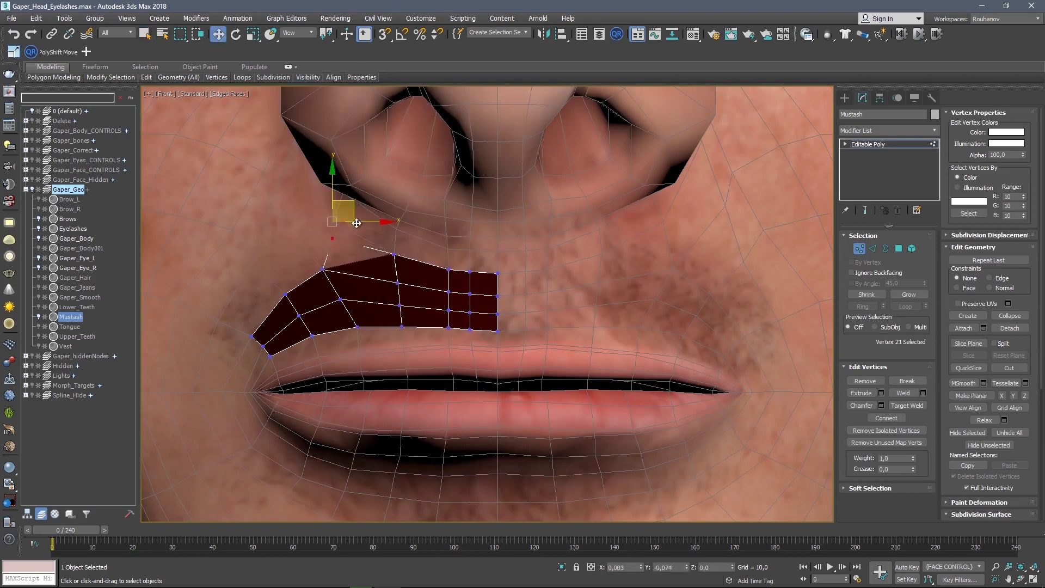
{"action": "key", "text": "F3"}
{"action": "scroll", "coordinate": [336, 232], "scroll_direction": "up", "scroll_amount": 2}
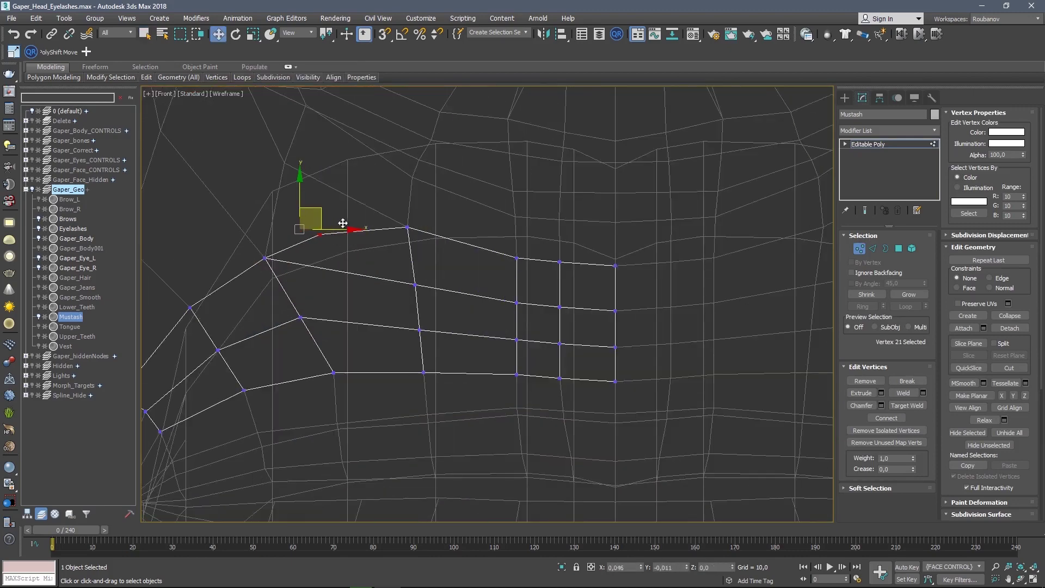
{"action": "left_click_drag", "start_coordinate": [345, 227], "coordinate": [370, 233]}
{"action": "mouse_move", "coordinate": [343, 315]}
{"action": "middle_mouse_down", "text": "alt"}
{"action": "mouse_move", "coordinate": [289, 276]}
{"action": "mouse_move", "coordinate": [308, 286]}
{"action": "middle_mouse_up", "text": "alt"}
{"action": "left_click_drag", "start_coordinate": [300, 229], "coordinate": [306, 231]}
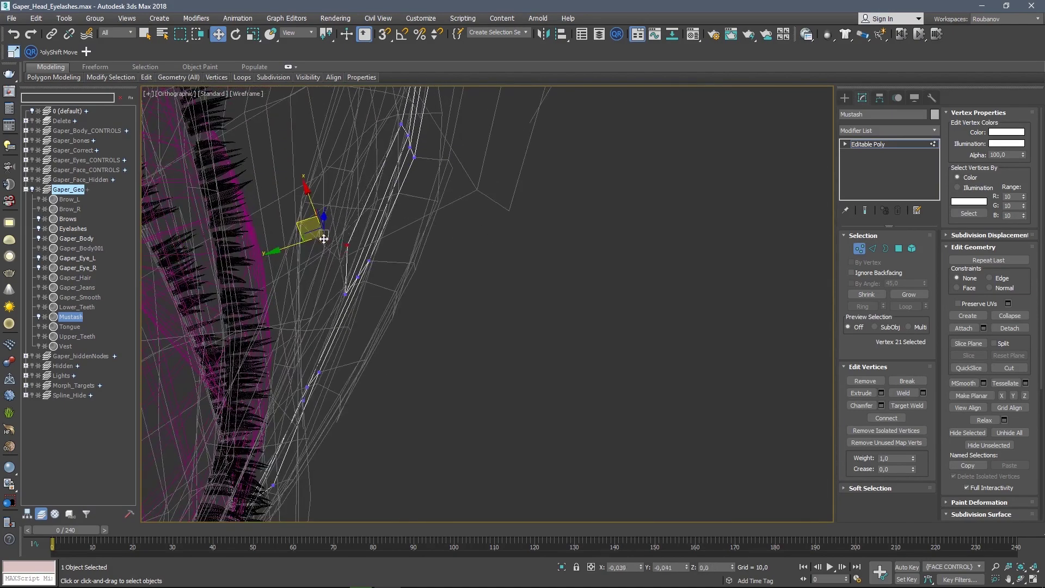
{"action": "key", "text": "F3"}
Select the lower-left corner and top-edge vertices in screen coordinates, then return to object level.
{"action": "mouse_move", "coordinate": [327, 240]}
{"action": "middle_mouse_down", "text": "alt"}
{"action": "mouse_move", "coordinate": [368, 299]}
{"action": "mouse_move", "coordinate": [315, 292]}
{"action": "mouse_move", "coordinate": [276, 263]}
{"action": "middle_mouse_up", "text": "alt"}
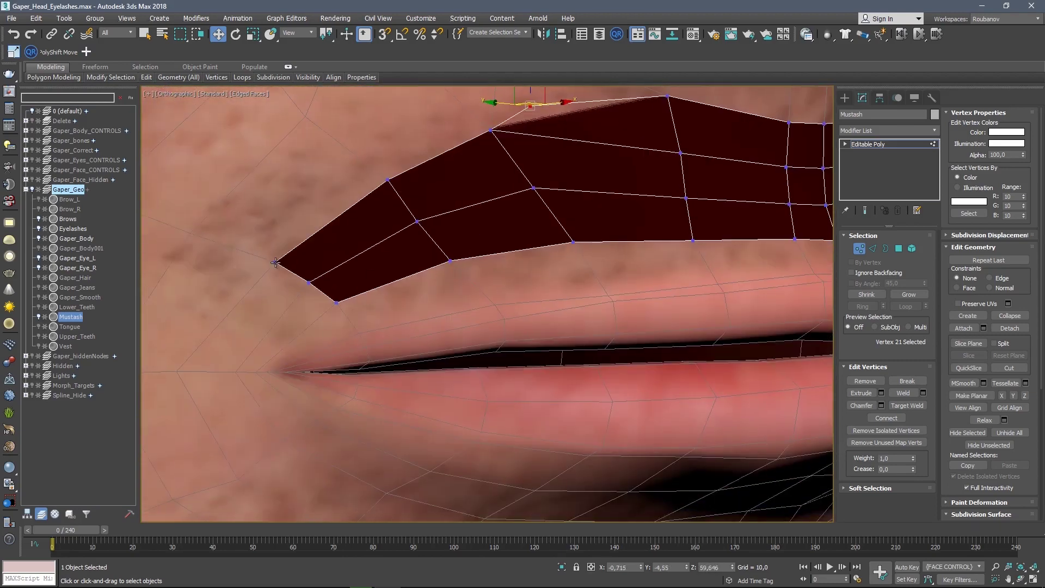
{"action": "left_click", "coordinate": [308, 282]}
{"action": "right_click", "coordinate": [387, 243]}
{"action": "left_click", "coordinate": [367, 251]}
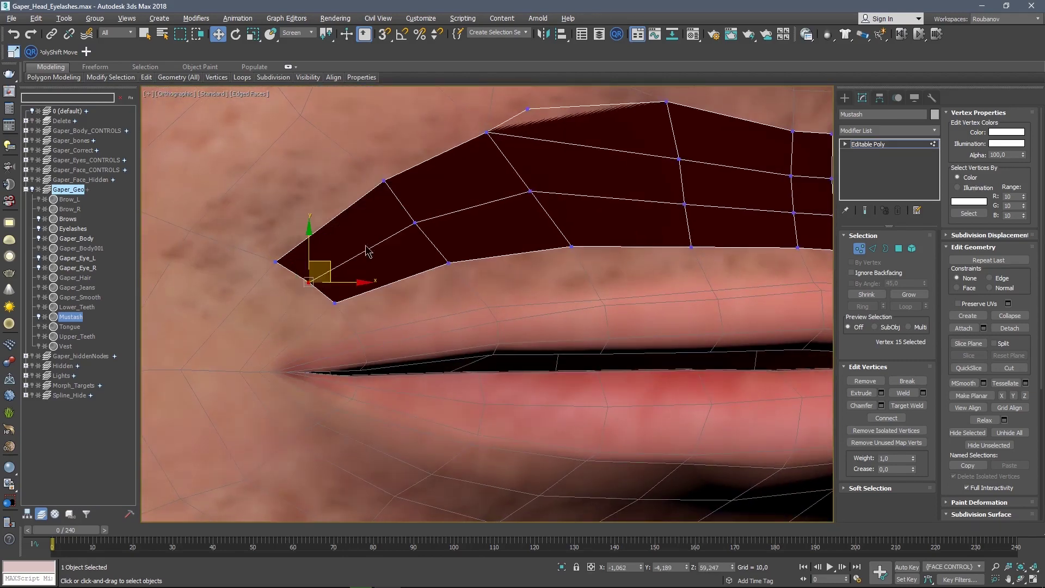
{"action": "middle_click_drag", "start_coordinate": [296, 294], "coordinate": [361, 373], "text": "alt"}
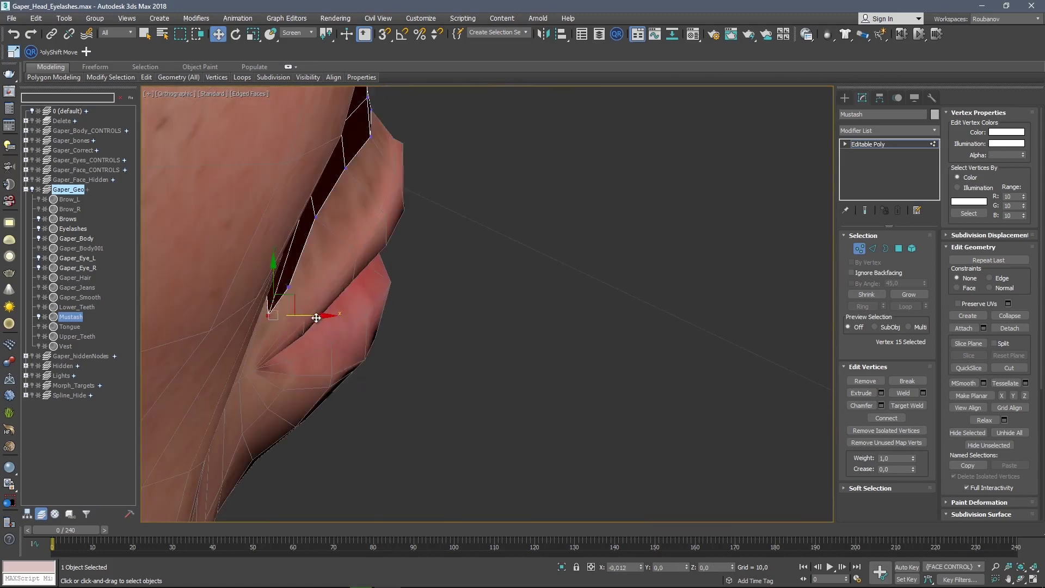
{"action": "middle_click_drag", "start_coordinate": [306, 312], "coordinate": [336, 287], "text": "alt"}
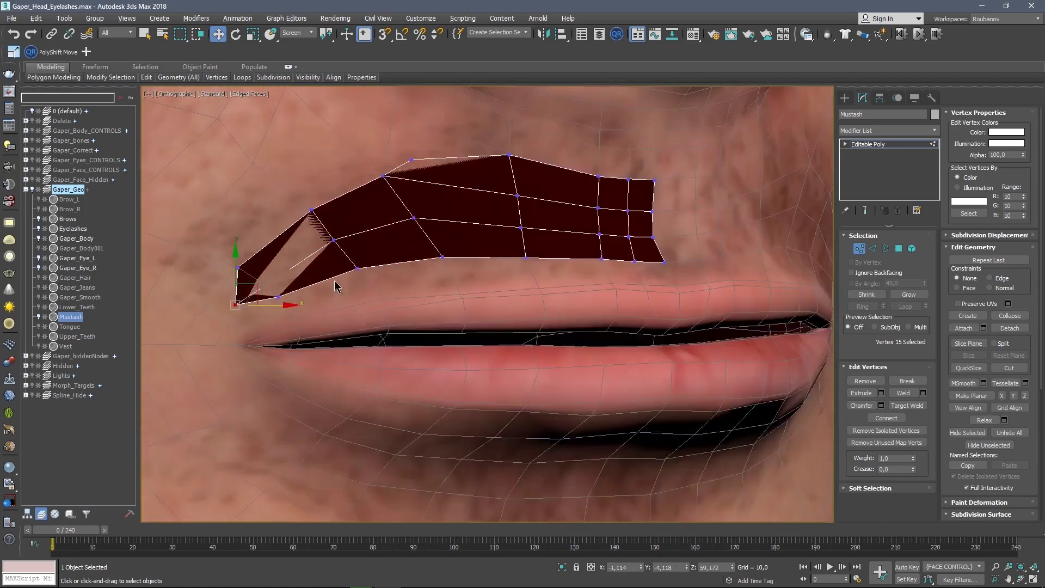
{"action": "scroll", "coordinate": [335, 287], "scroll_direction": "down", "scroll_amount": 3}
{"action": "mouse_move", "coordinate": [499, 297]}
{"action": "middle_mouse_down", "text": "alt"}
{"action": "mouse_move", "coordinate": [462, 292]}
{"action": "mouse_move", "coordinate": [379, 248]}
{"action": "middle_mouse_up", "text": "alt"}
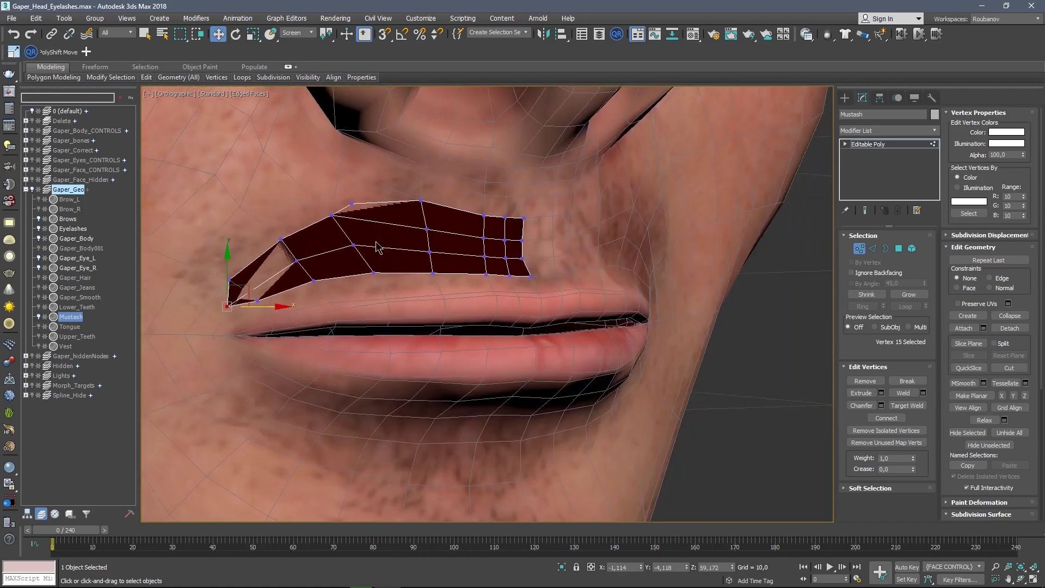
{"action": "left_click", "coordinate": [351, 204]}
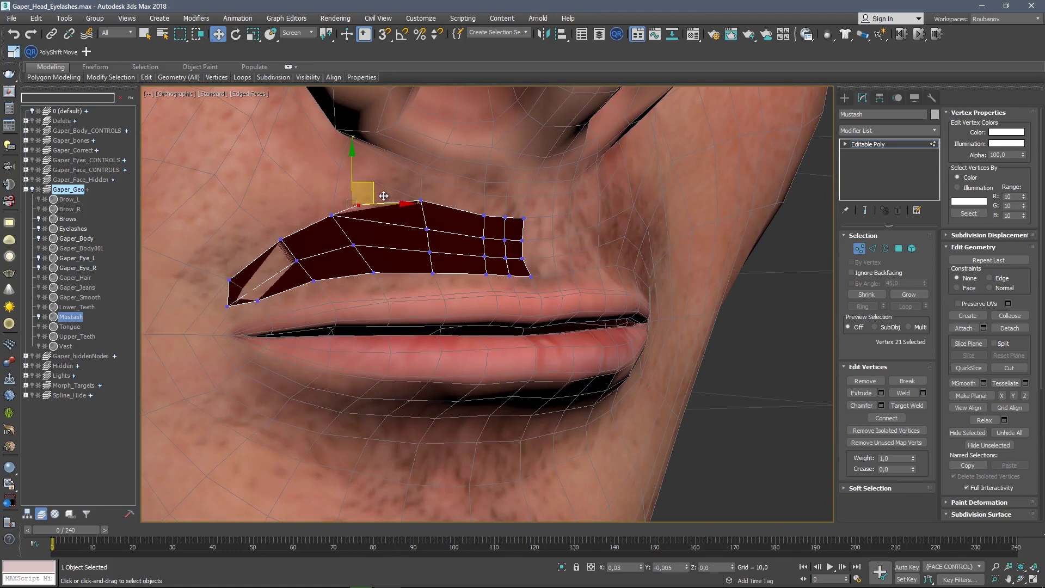
{"action": "middle_click_drag", "start_coordinate": [426, 254], "coordinate": [366, 253]}
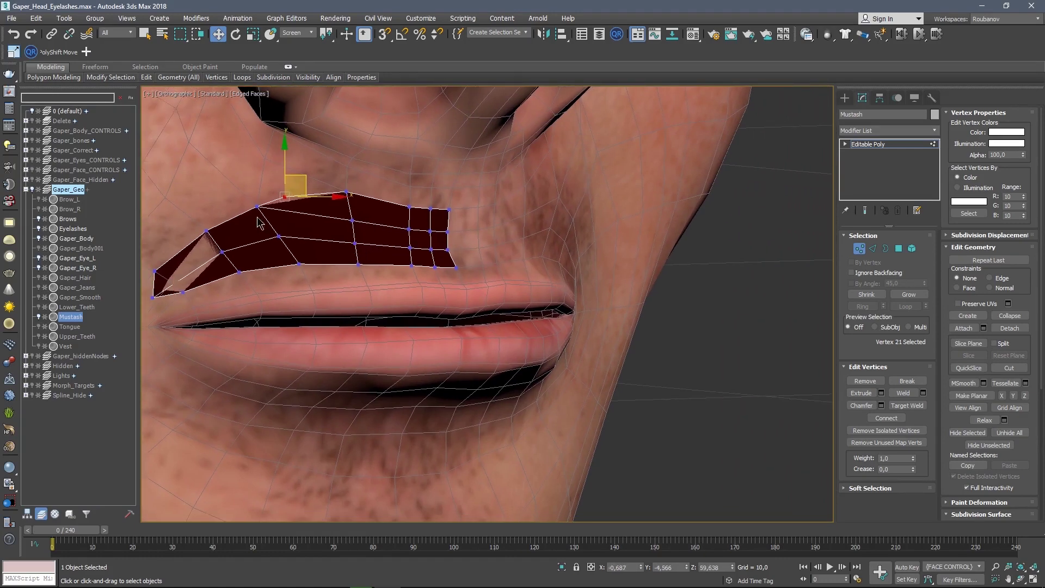
{"action": "middle_click_drag", "start_coordinate": [454, 260], "coordinate": [430, 269]}
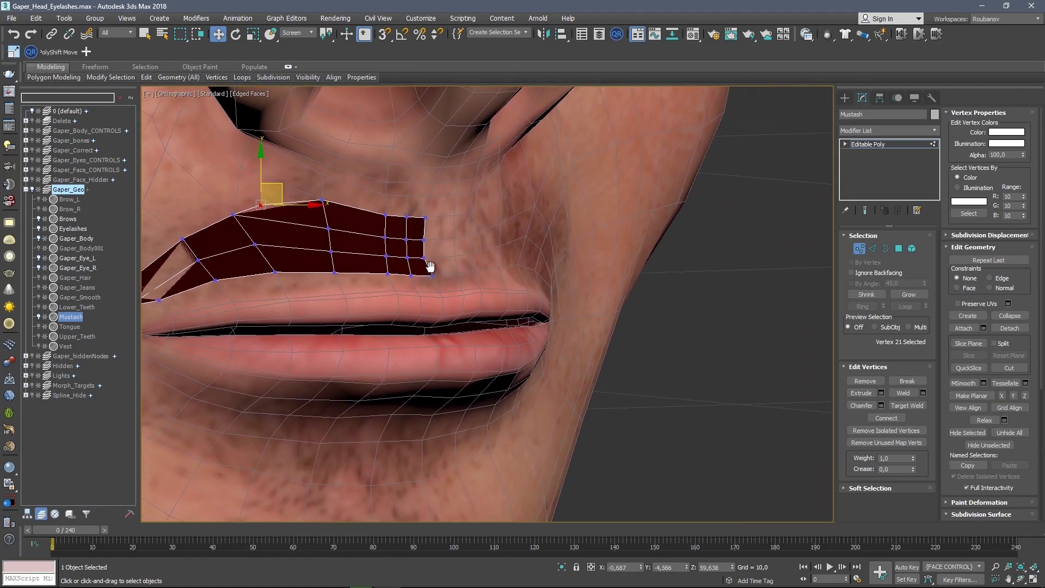
{"action": "left_click", "coordinate": [858, 247]}
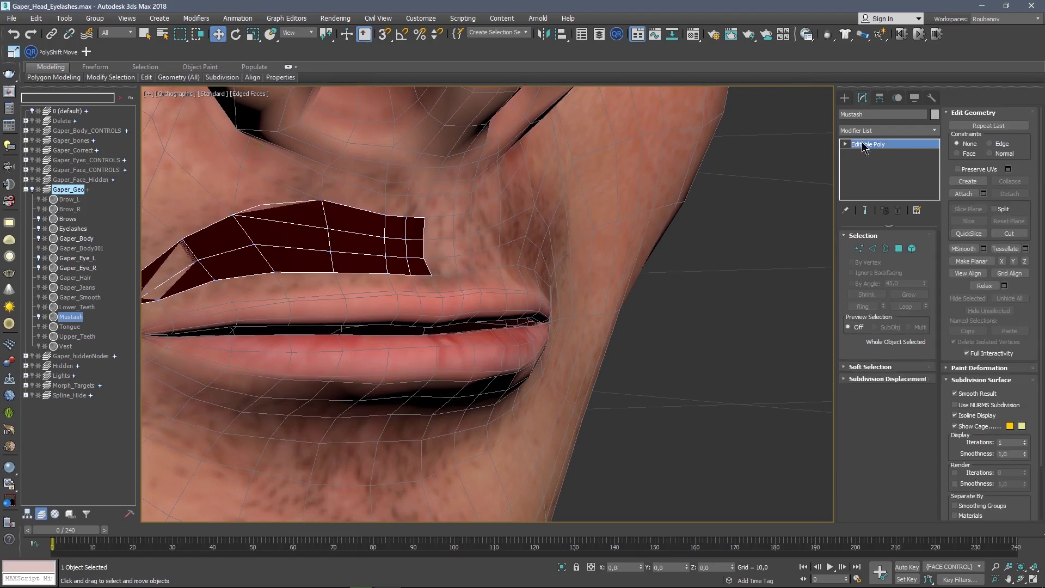
Add a Symmetry modifier with Flip checked to mirror the half mustache.
{"action": "left_click", "coordinate": [934, 131]}
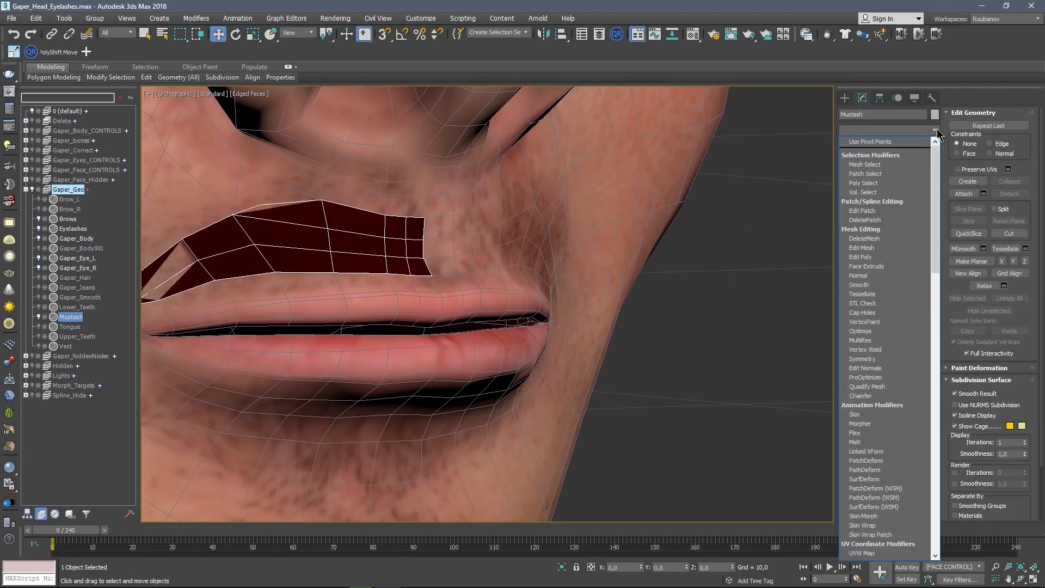
{"action": "left_click", "coordinate": [865, 361]}
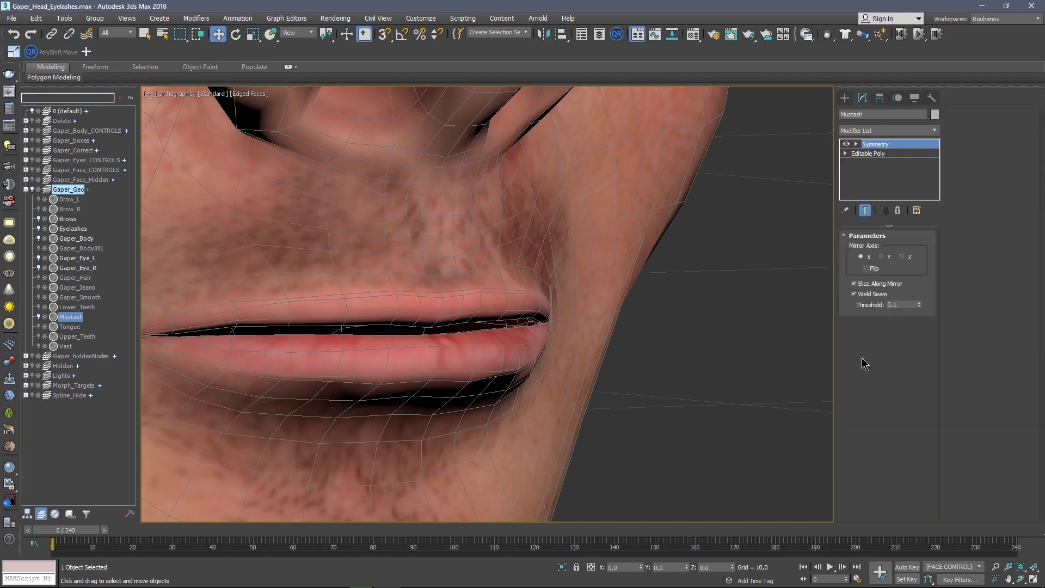
{"action": "left_click", "coordinate": [865, 269]}
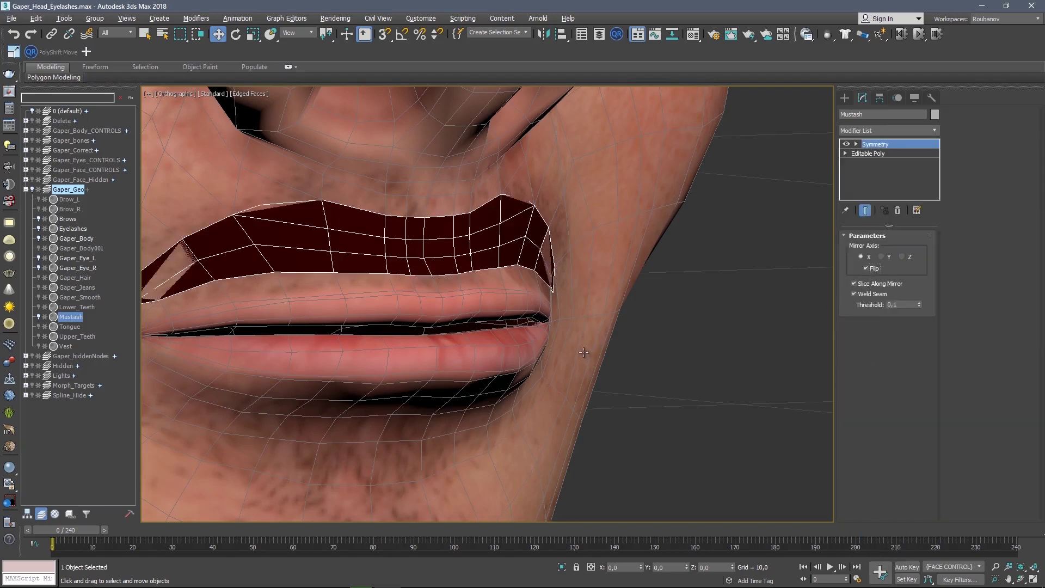
{"action": "scroll", "coordinate": [534, 352], "scroll_direction": "up", "scroll_amount": 2}
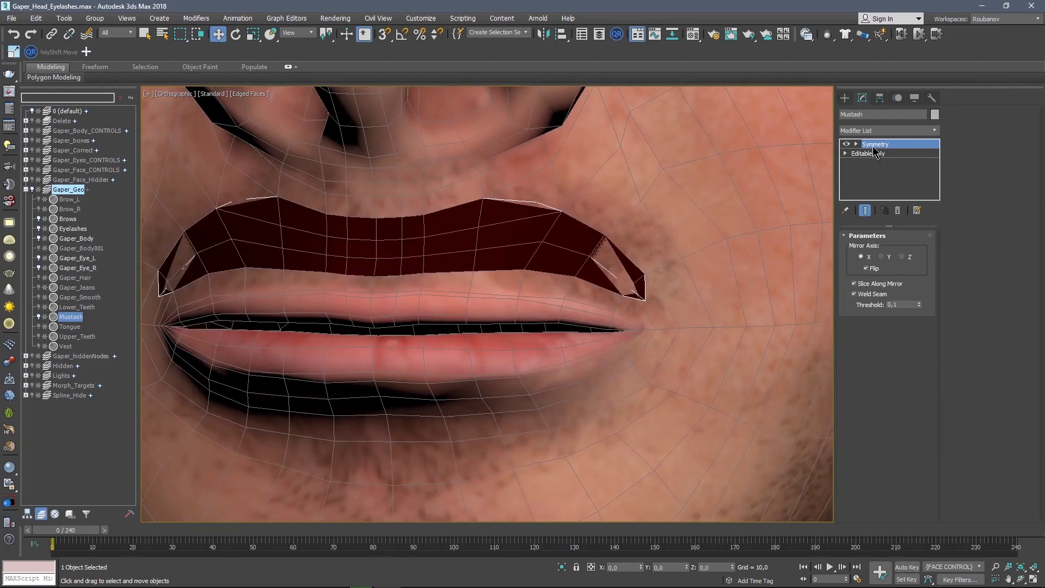
Collapse the Symmetry modifier into Mustash's Editable Poly.
{"action": "right_click", "coordinate": [873, 146]}
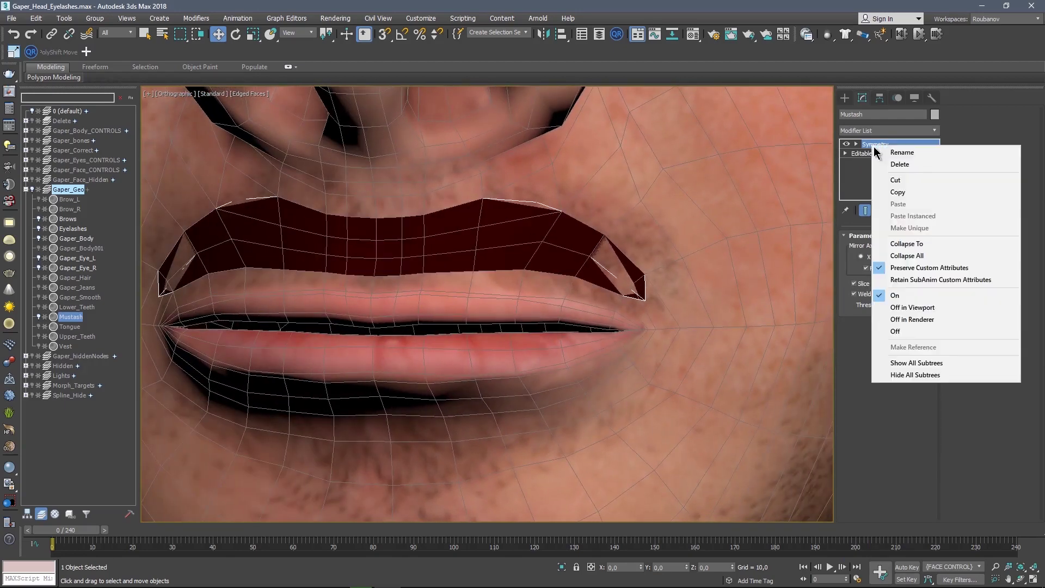
{"action": "left_click", "coordinate": [907, 256]}
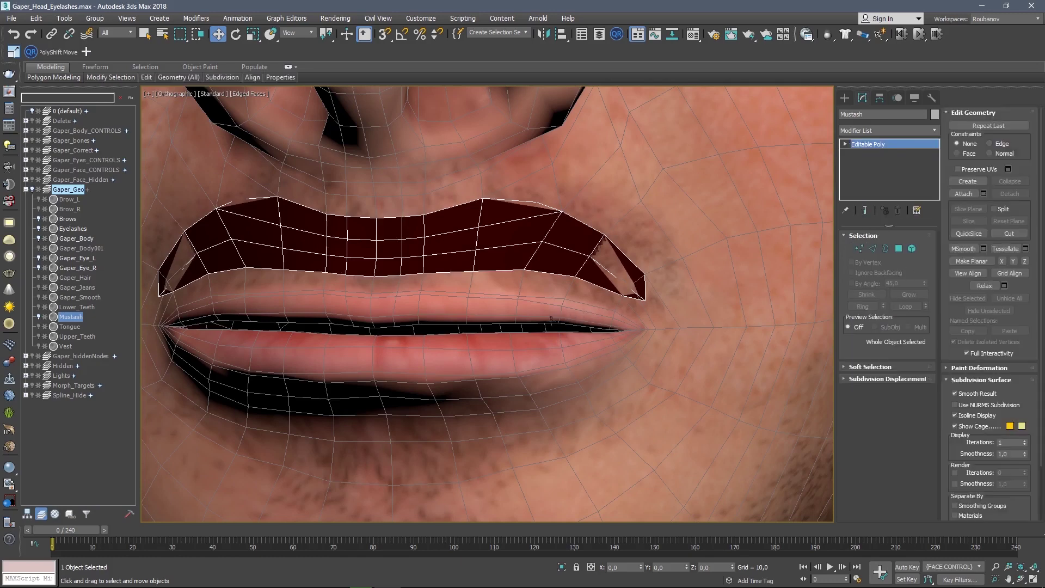
{"action": "middle_click_drag", "start_coordinate": [551, 321], "coordinate": [546, 304], "text": "alt"}
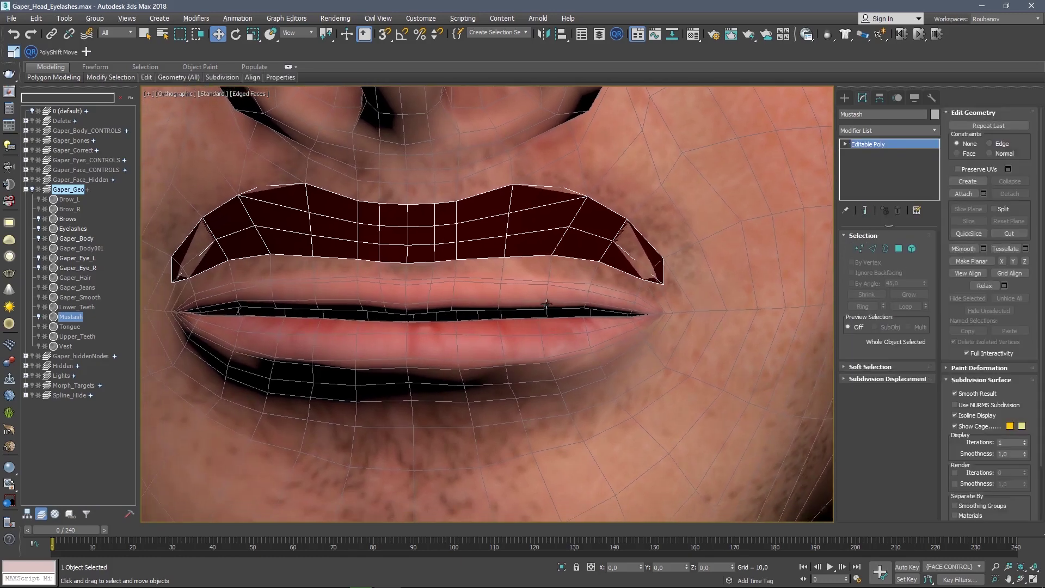
{"action": "left_click", "coordinate": [934, 130]}
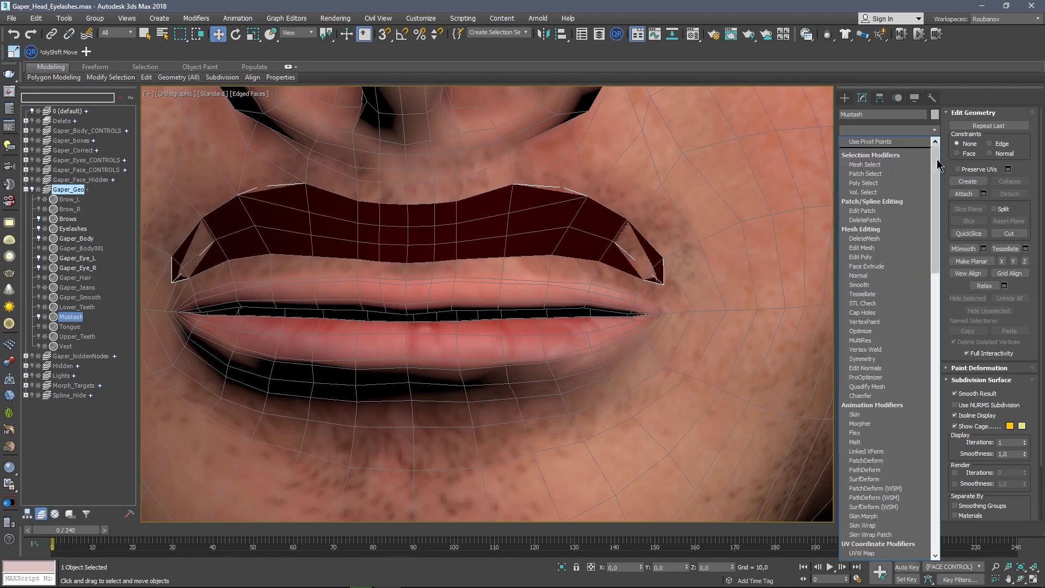
Add a Skin Wrap modifier targeting Gaper_Body and scrub the timeline to test the deformation.
{"action": "left_click_drag", "start_coordinate": [937, 165], "coordinate": [936, 236]}
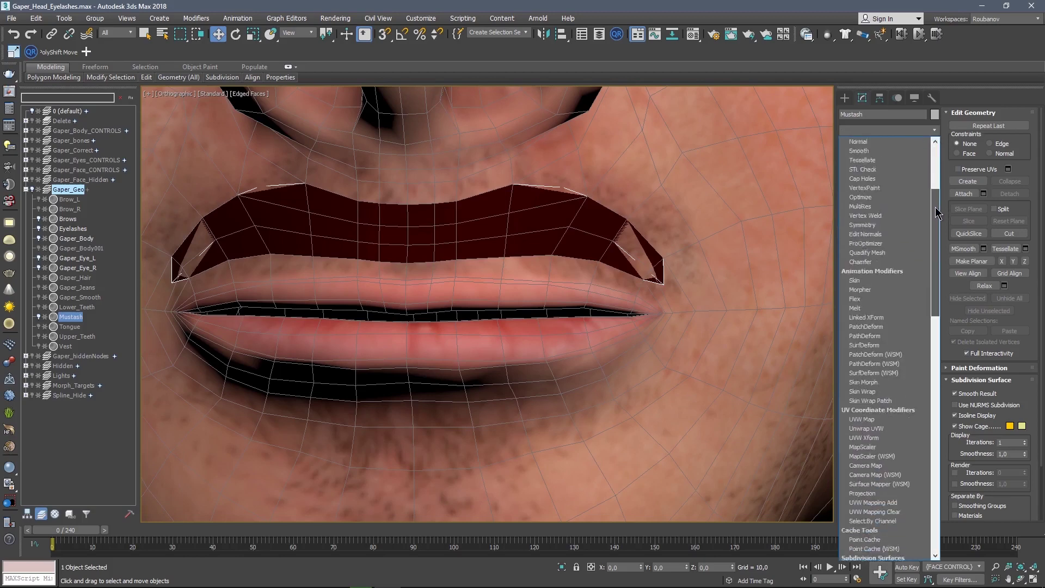
{"action": "left_click", "coordinate": [867, 308]}
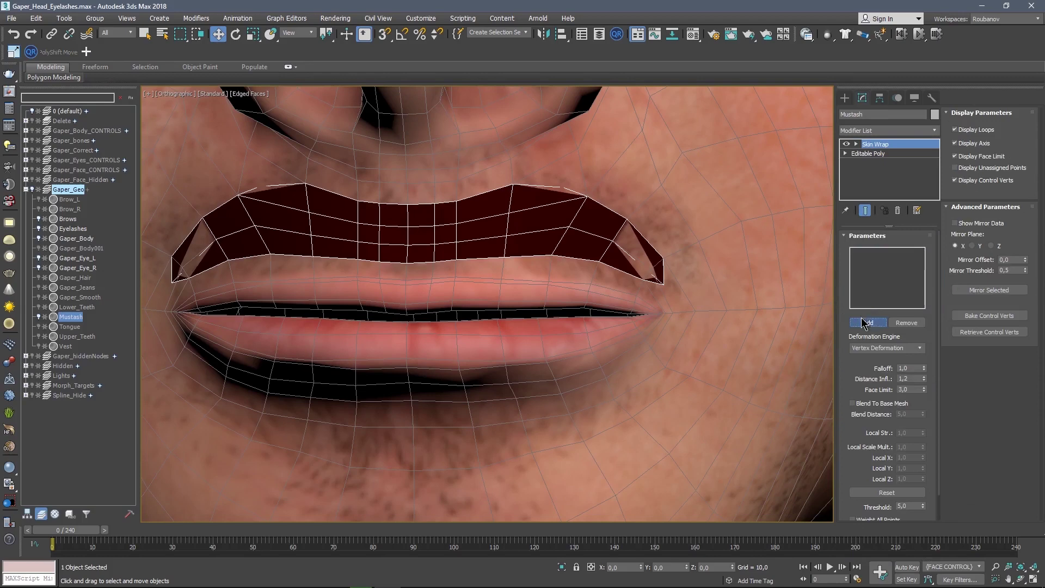
{"action": "left_click", "coordinate": [868, 322]}
{"action": "left_click", "coordinate": [778, 260]}
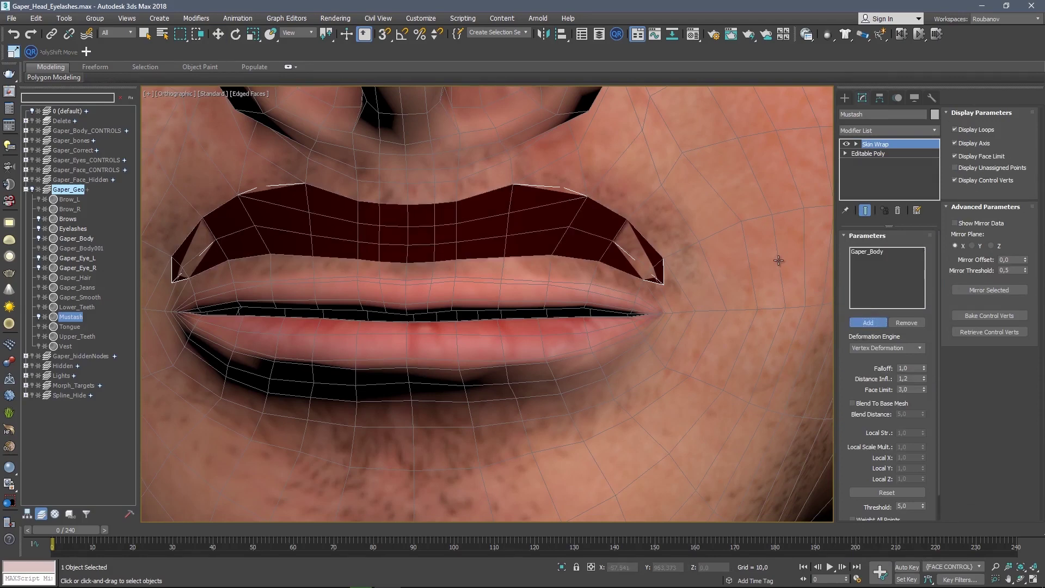
{"action": "left_click", "coordinate": [868, 322]}
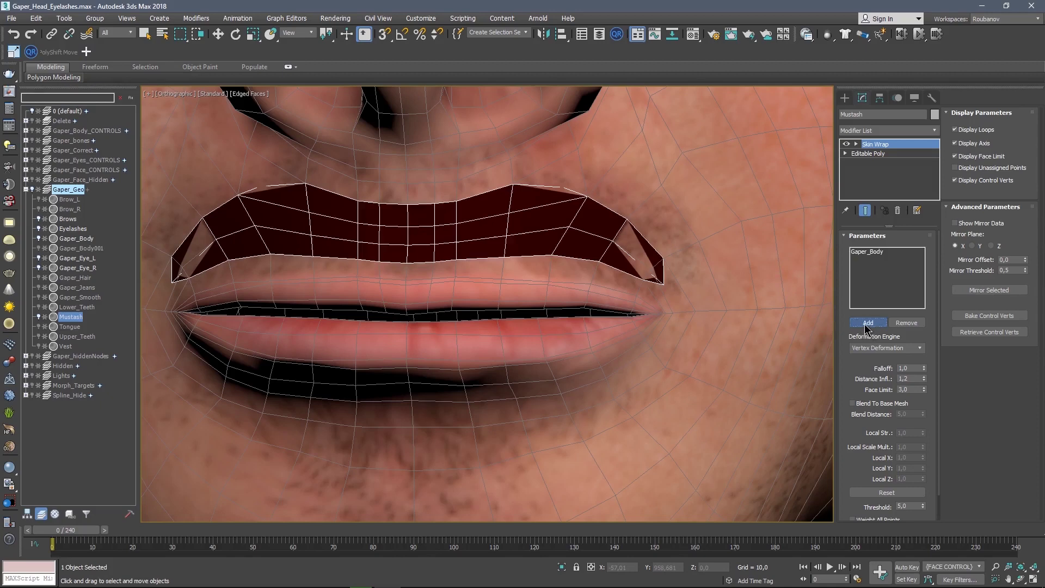
{"action": "middle_click_drag", "start_coordinate": [648, 354], "coordinate": [637, 341]}
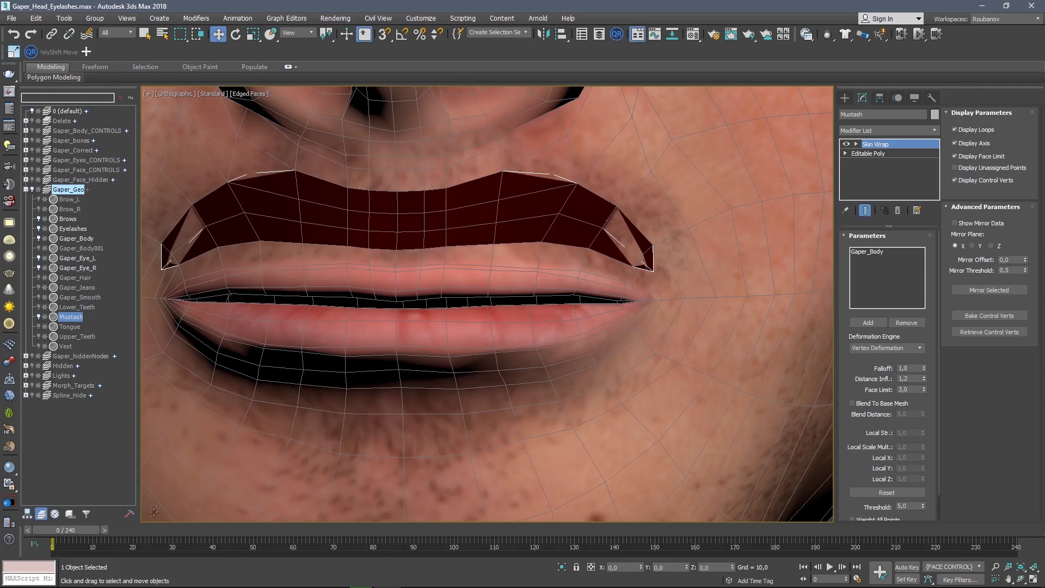
{"action": "left_click_drag", "start_coordinate": [80, 531], "coordinate": [963, 516]}
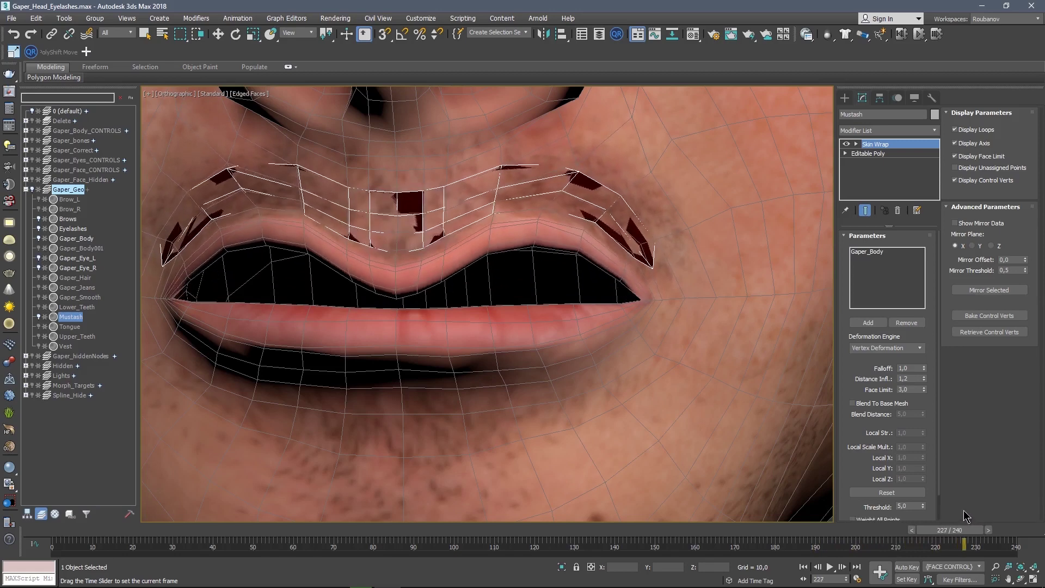
Set Skin Wrap Falloff 10, Face Limit 0, Distance Infl. 0.6, then test and rewind to frame 0.
{"action": "key", "text": "w"}
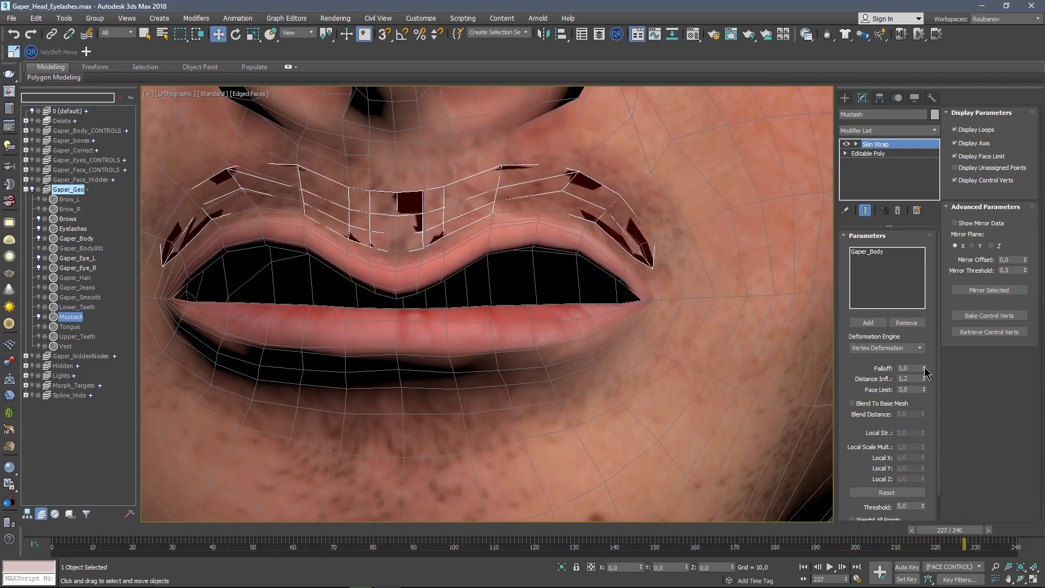
{"action": "left_click_drag", "start_coordinate": [925, 372], "coordinate": [925, 360]}
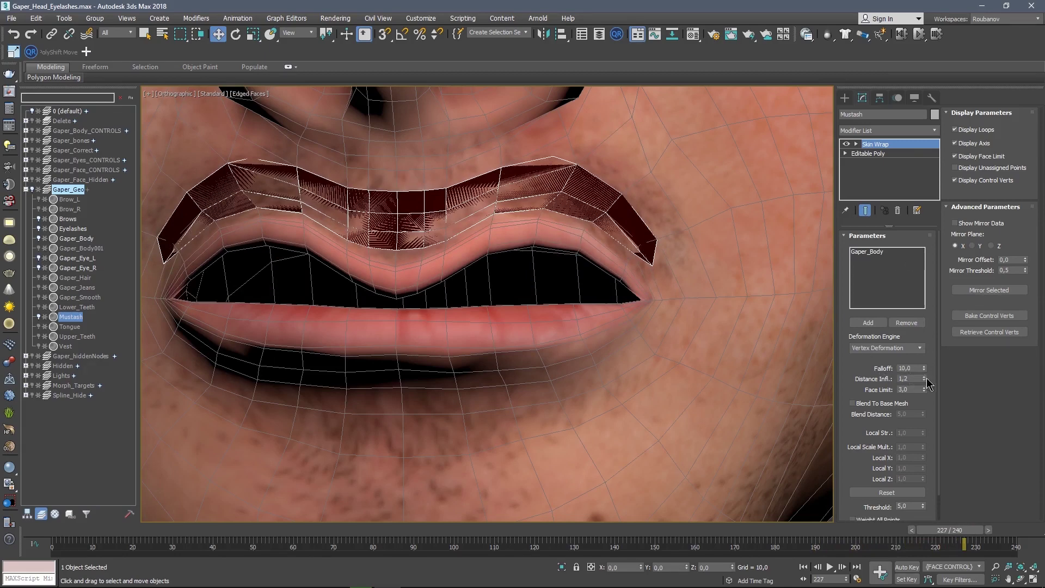
{"action": "left_click_drag", "start_coordinate": [928, 398], "coordinate": [930, 430]}
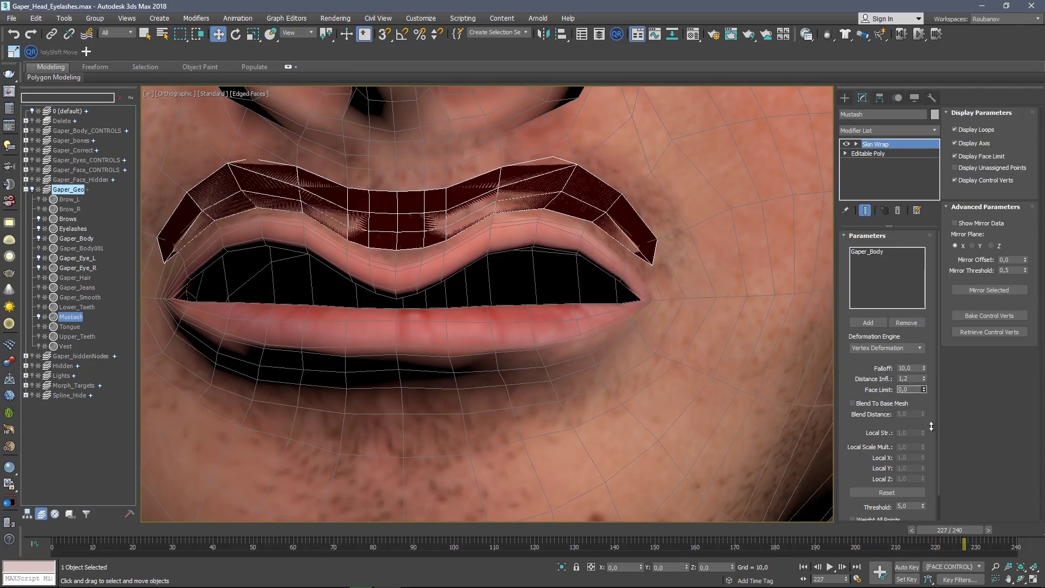
{"action": "left_click", "coordinate": [924, 381]}
{"action": "left_click", "coordinate": [924, 381]}
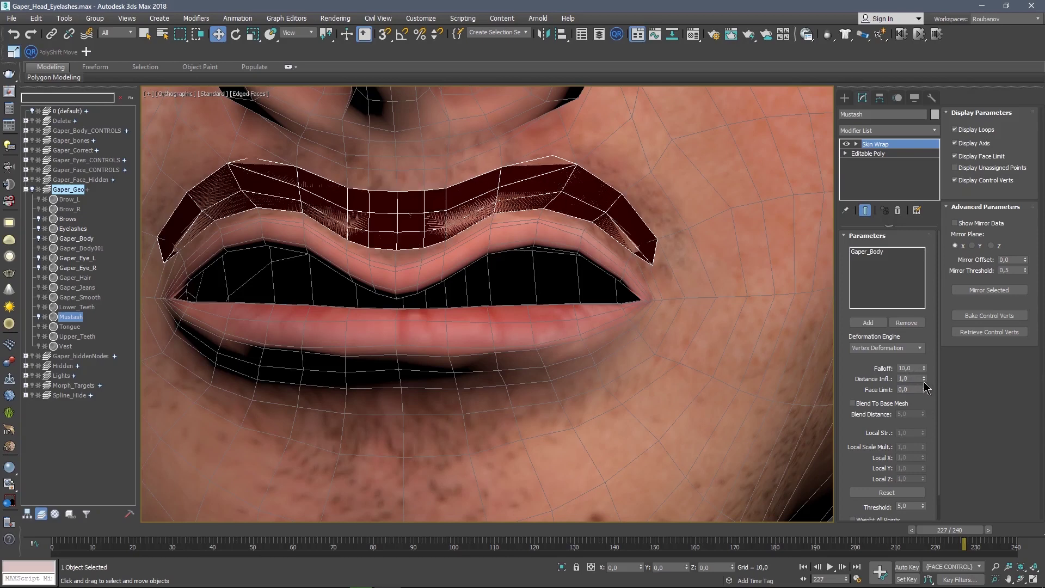
{"action": "left_click", "coordinate": [924, 381]}
{"action": "left_click", "coordinate": [924, 381]}
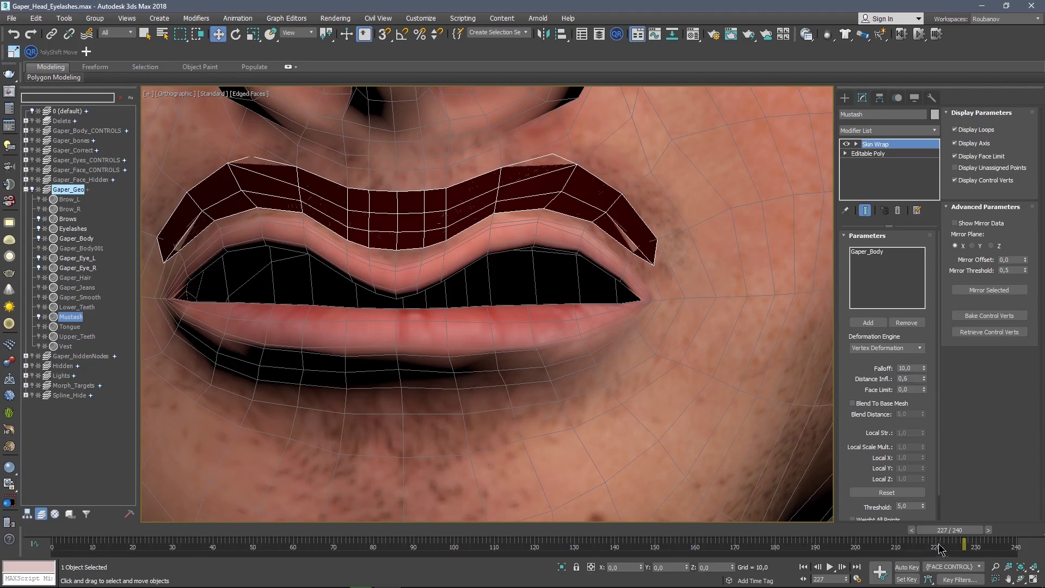
{"action": "mouse_move", "coordinate": [949, 529]}
{"action": "left_mouse_down"}
{"action": "mouse_move", "coordinate": [678, 554]}
{"action": "mouse_move", "coordinate": [970, 558]}
{"action": "left_mouse_up"}
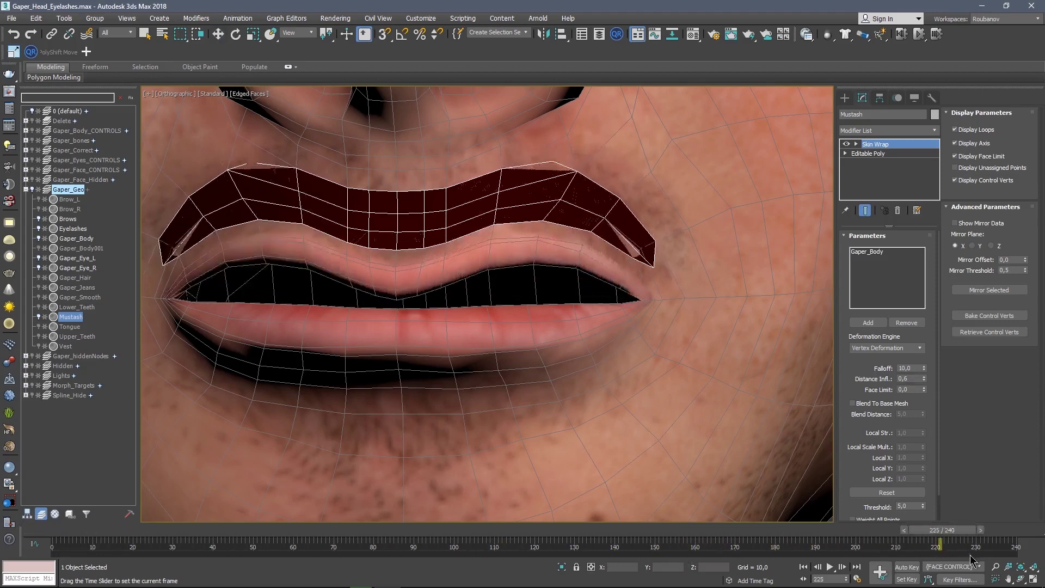
{"action": "left_click_drag", "start_coordinate": [970, 559], "coordinate": [52, 544]}
{"action": "key", "text": "w"}
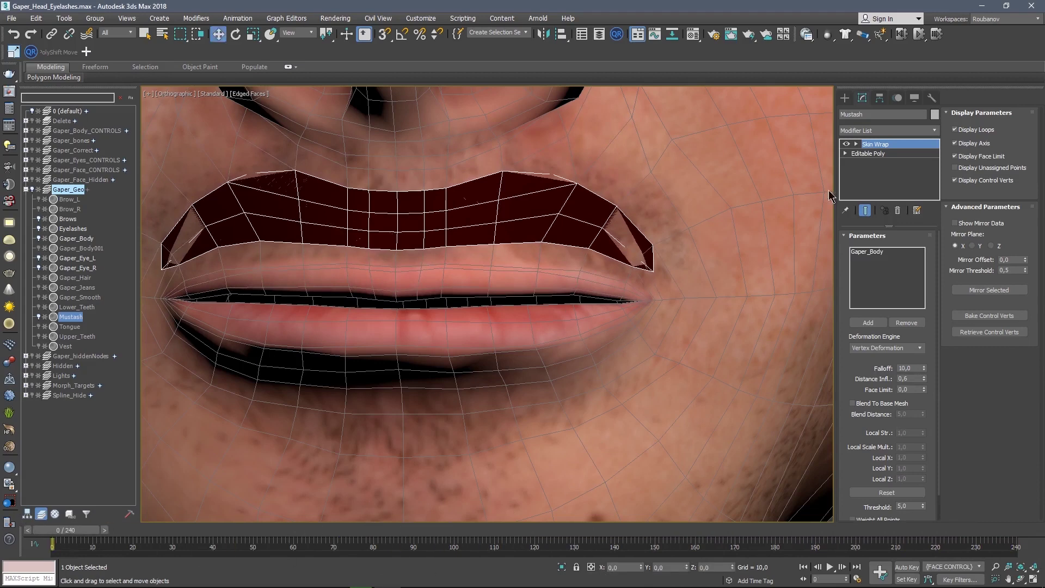
Add the Hair and Fur (WSM) modifier to Mustash above Skin Wrap and centre it in view.
{"action": "left_click", "coordinate": [934, 135]}
{"action": "scroll", "coordinate": [884, 348], "scroll_direction": "down", "scroll_amount": 10}
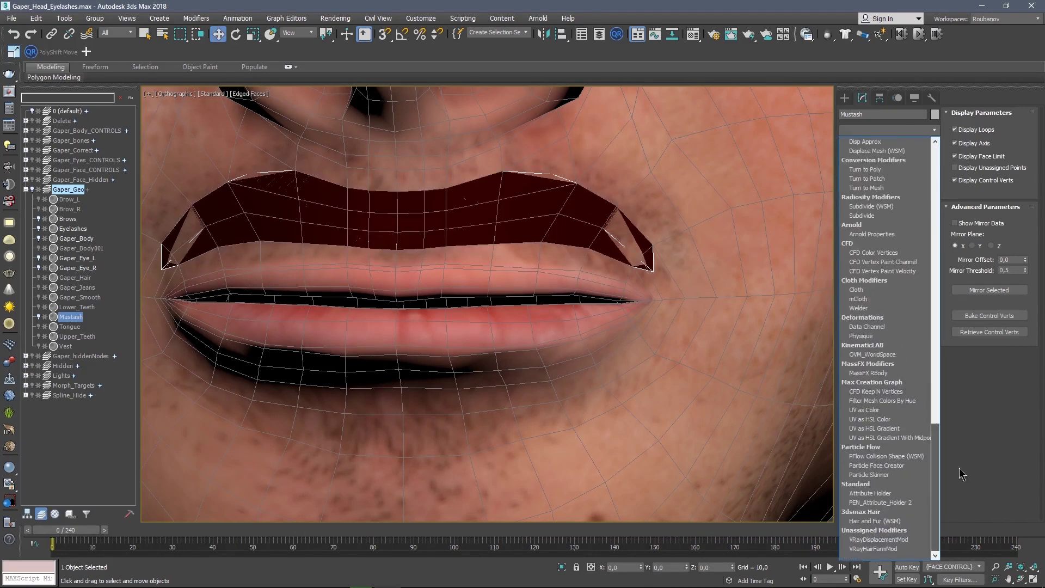
{"action": "left_click", "coordinate": [874, 520]}
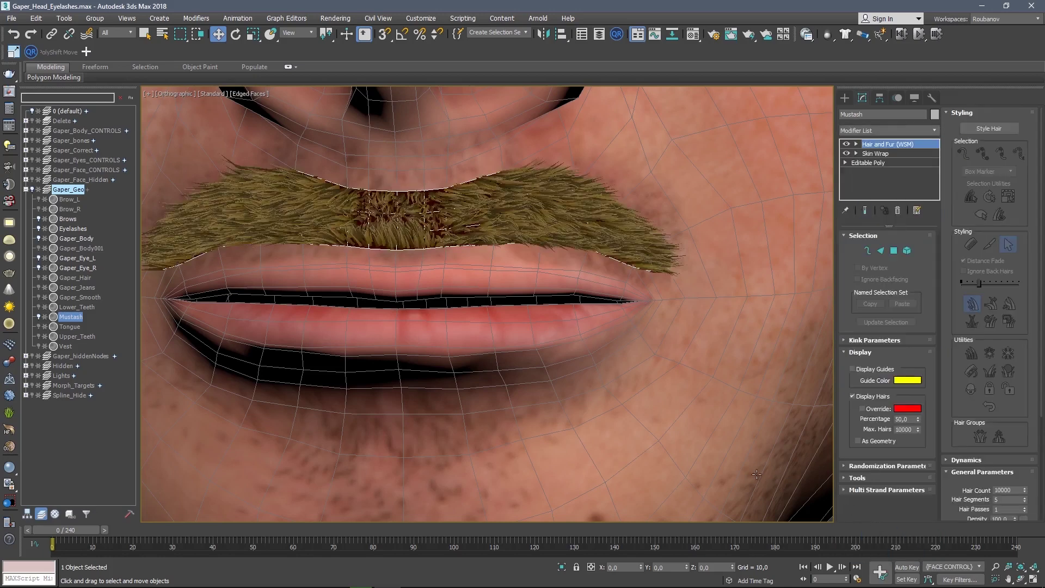
{"action": "mouse_move", "coordinate": [461, 292]}
{"action": "middle_mouse_down"}
{"action": "mouse_move", "coordinate": [508, 303]}
{"action": "mouse_move", "coordinate": [542, 295]}
{"action": "middle_mouse_up"}
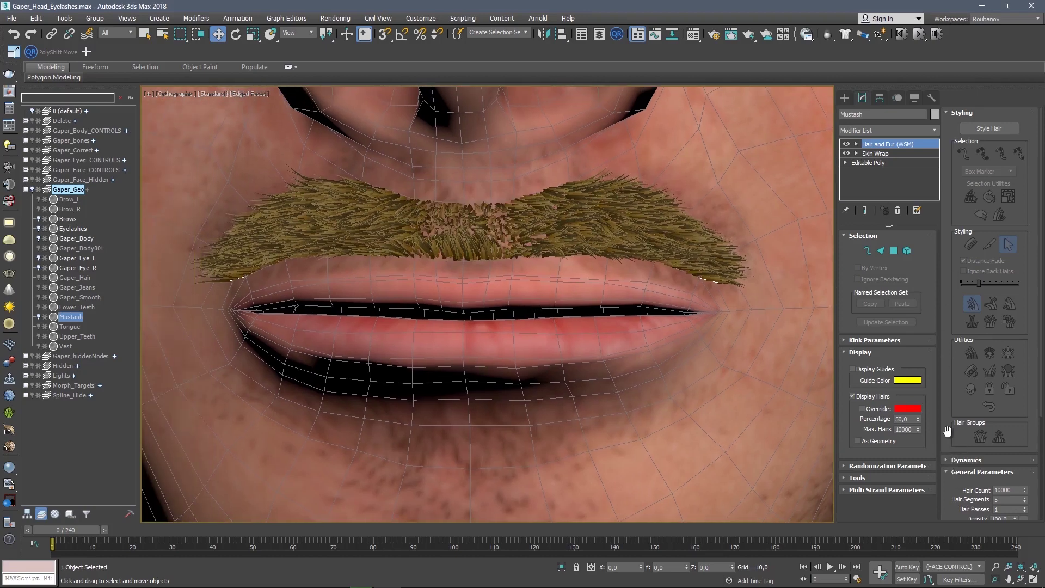
{"action": "scroll", "coordinate": [947, 431], "scroll_direction": "down", "scroll_amount": 3}
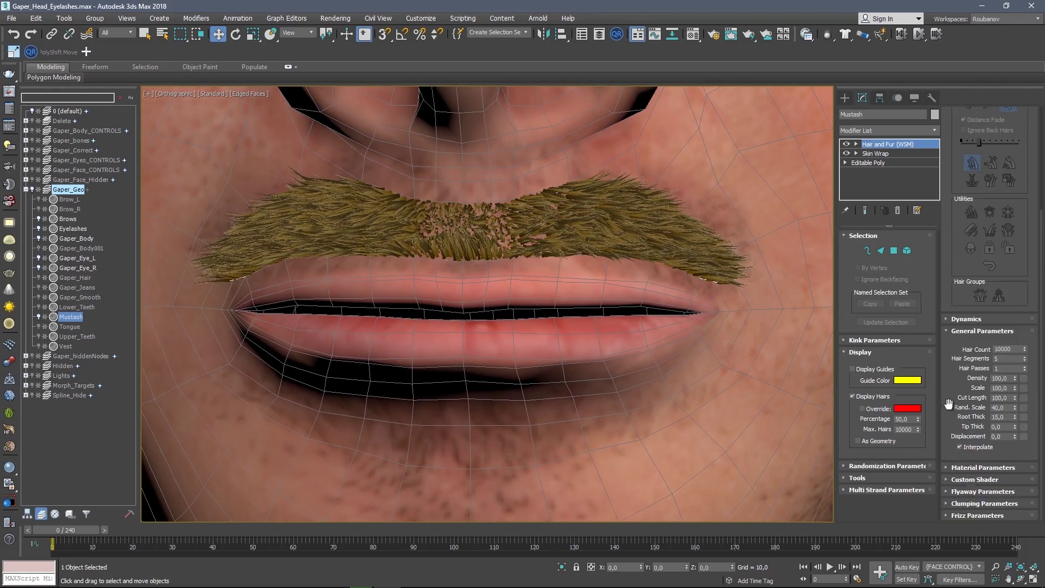
Set the hair Tip Color to dark grey 30,30,30 and the Root Color to black.
{"action": "left_click", "coordinate": [963, 466]}
{"action": "left_click", "coordinate": [1002, 342]}
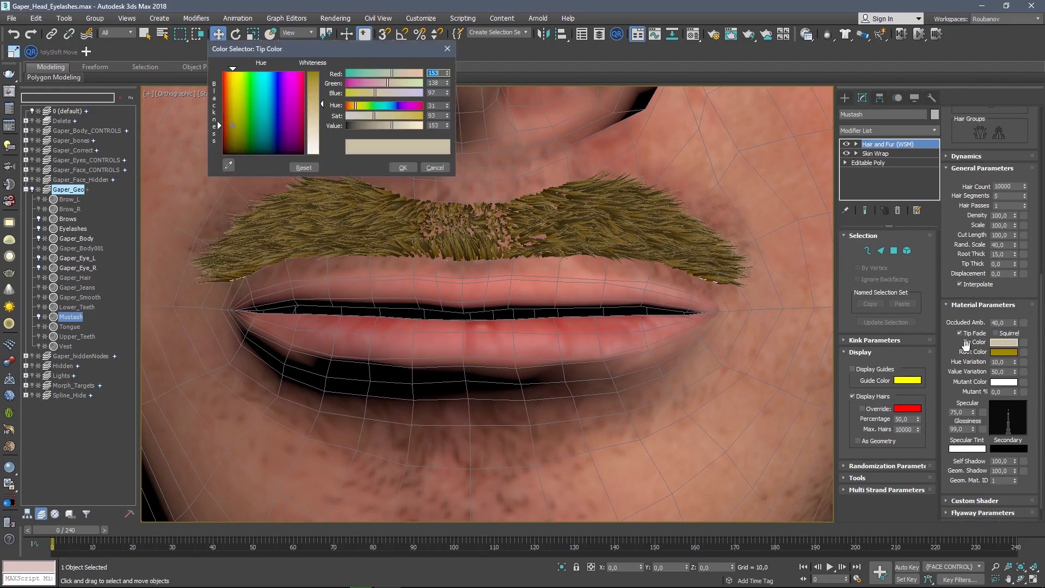
{"action": "left_click_drag", "start_coordinate": [280, 140], "coordinate": [231, 155]}
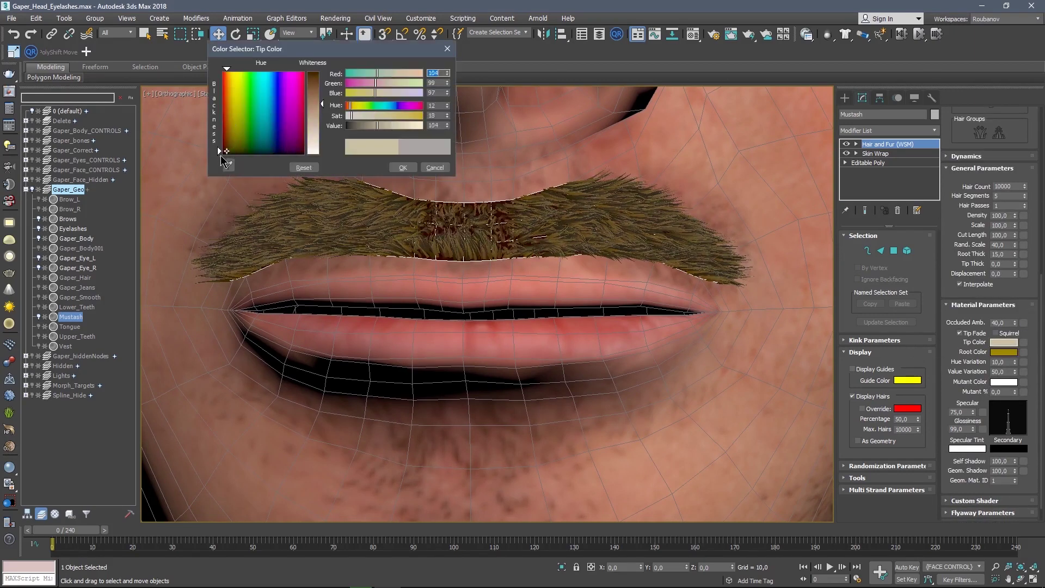
{"action": "left_click", "coordinate": [319, 79]}
{"action": "left_click", "coordinate": [403, 167]}
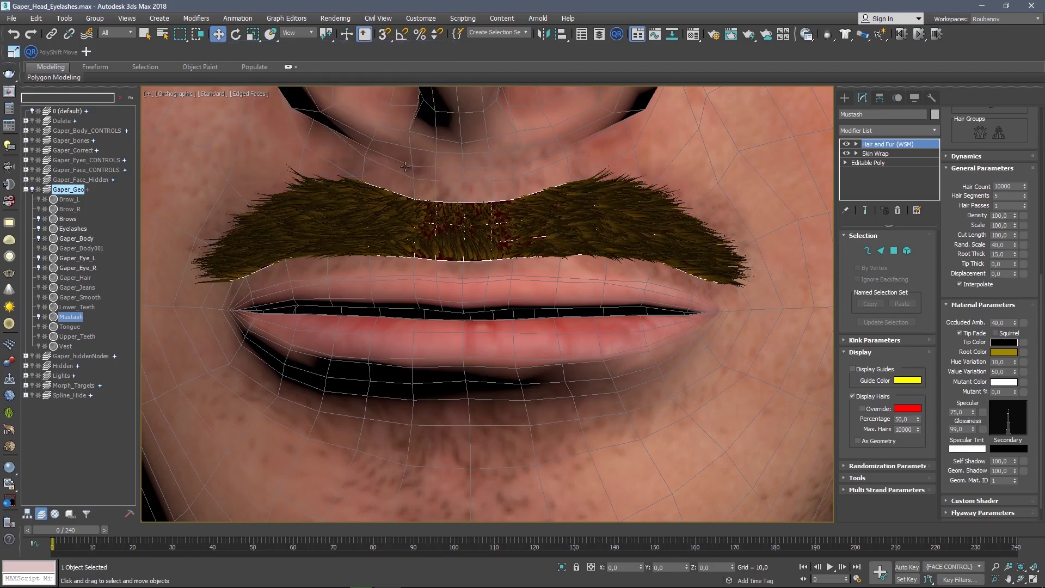
{"action": "left_click", "coordinate": [1002, 352]}
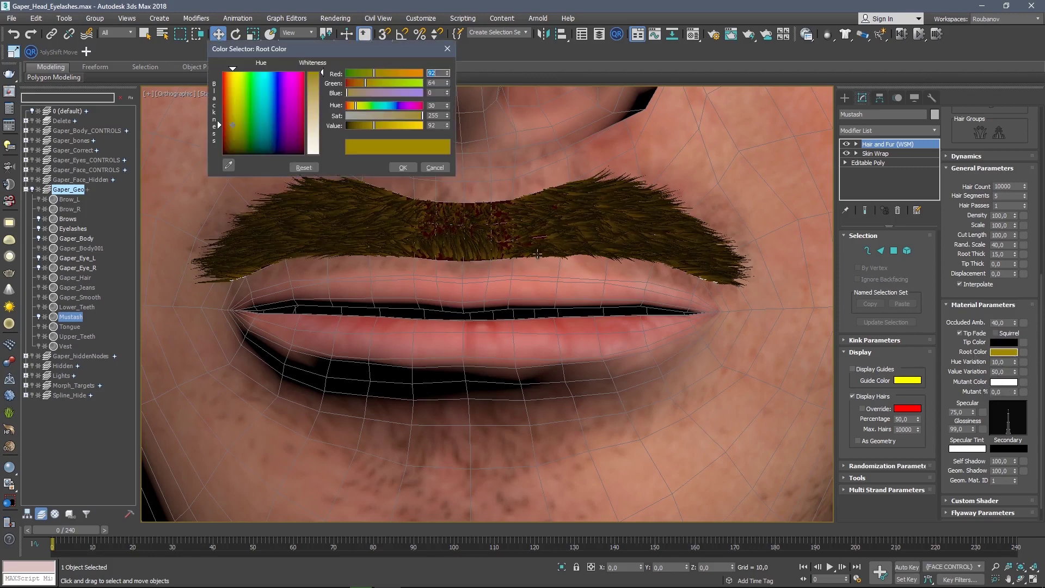
{"action": "left_click_drag", "start_coordinate": [353, 126], "coordinate": [344, 126]}
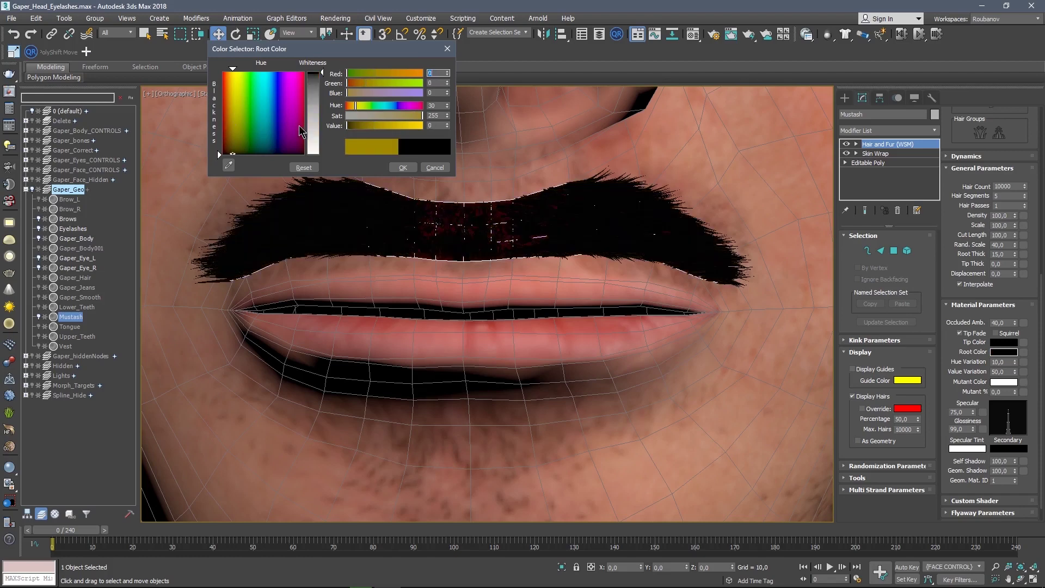
{"action": "left_click", "coordinate": [403, 167]}
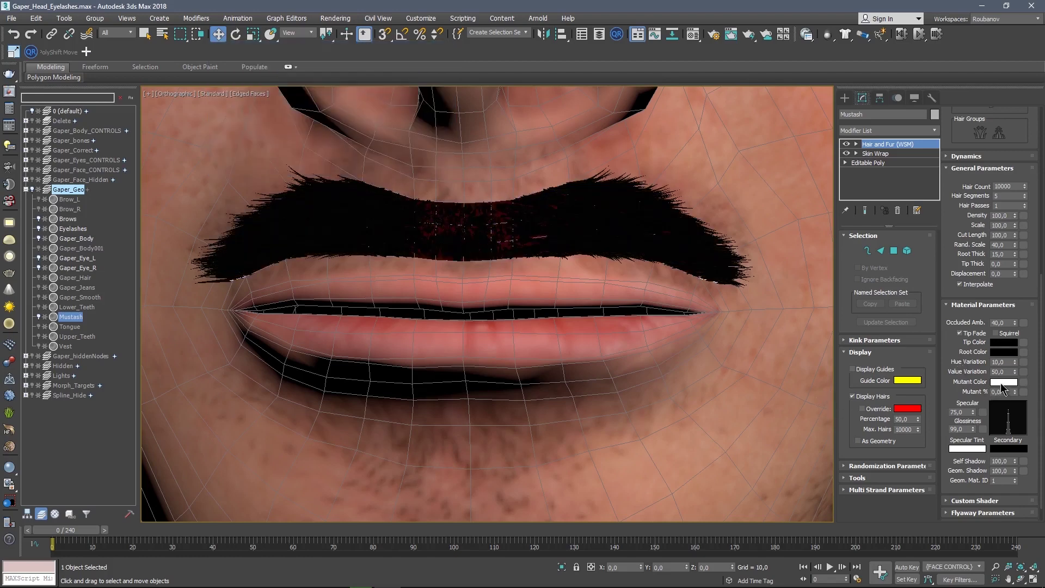
Set the Mutant Color and Specular Tint to black.
{"action": "left_click", "coordinate": [1003, 382]}
{"action": "left_click_drag", "start_coordinate": [313, 90], "coordinate": [314, 70]}
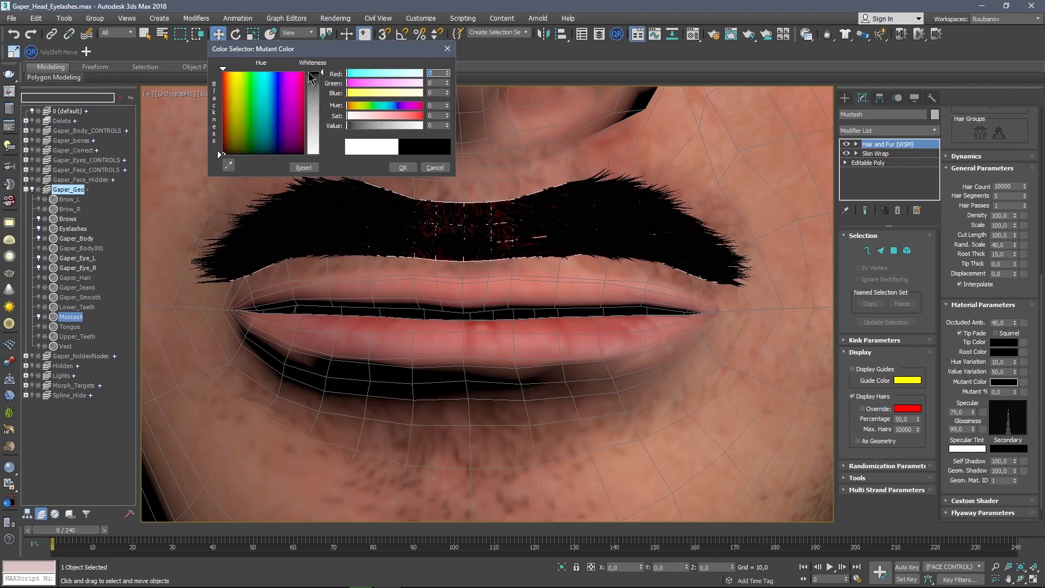
{"action": "left_click", "coordinate": [403, 168]}
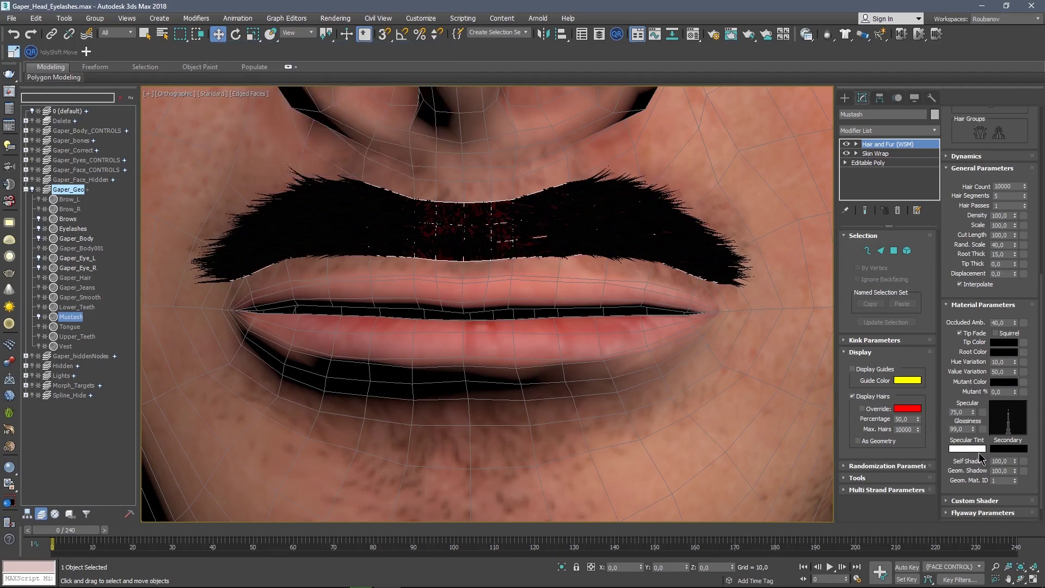
{"action": "left_click", "coordinate": [971, 450]}
{"action": "left_click_drag", "start_coordinate": [314, 96], "coordinate": [314, 154]}
{"action": "left_click", "coordinate": [402, 167]}
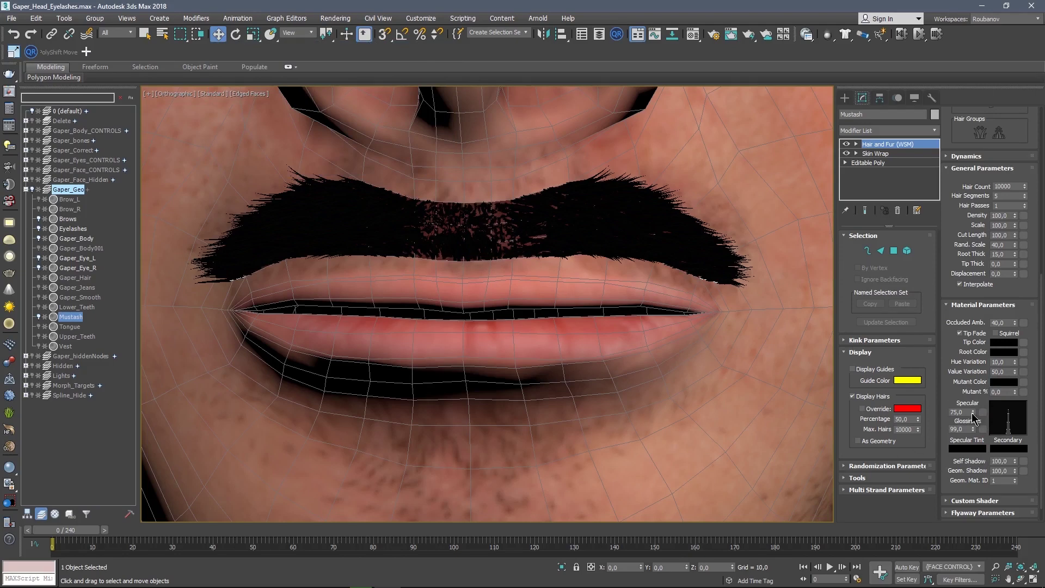
Zero the Specular value, switch to Perspective, and set 100 hair segments with 3000 hairs.
{"action": "right_click", "coordinate": [973, 414]}
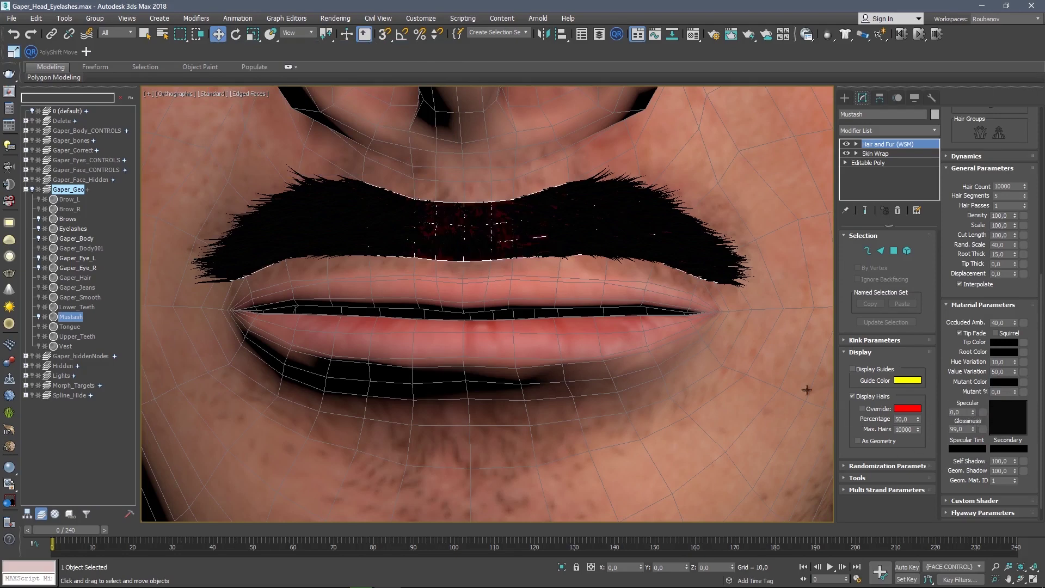
{"action": "key", "text": "p"}
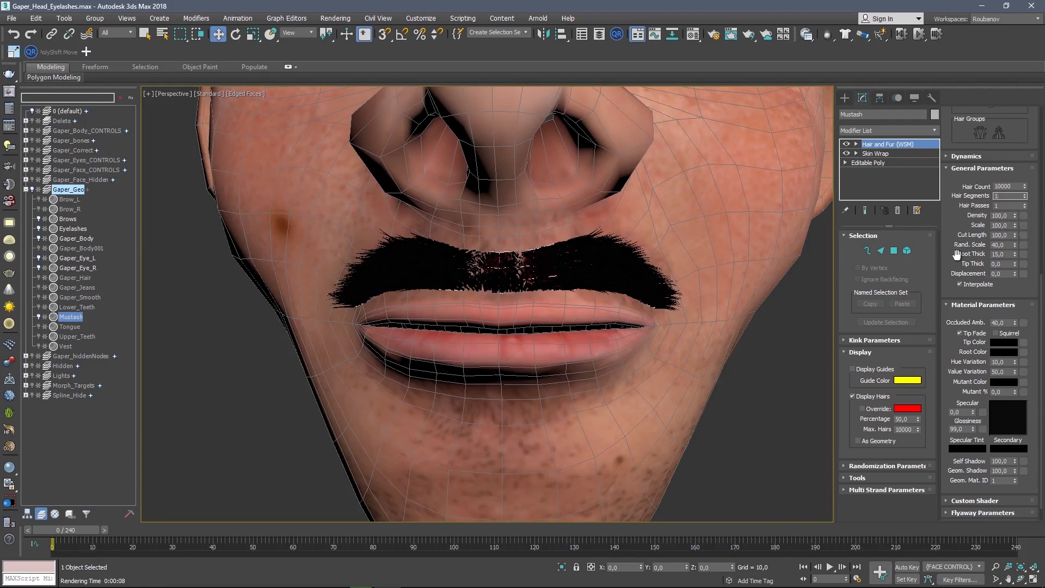
{"action": "type", "text": "100"}
{"action": "key", "text": "Return"}
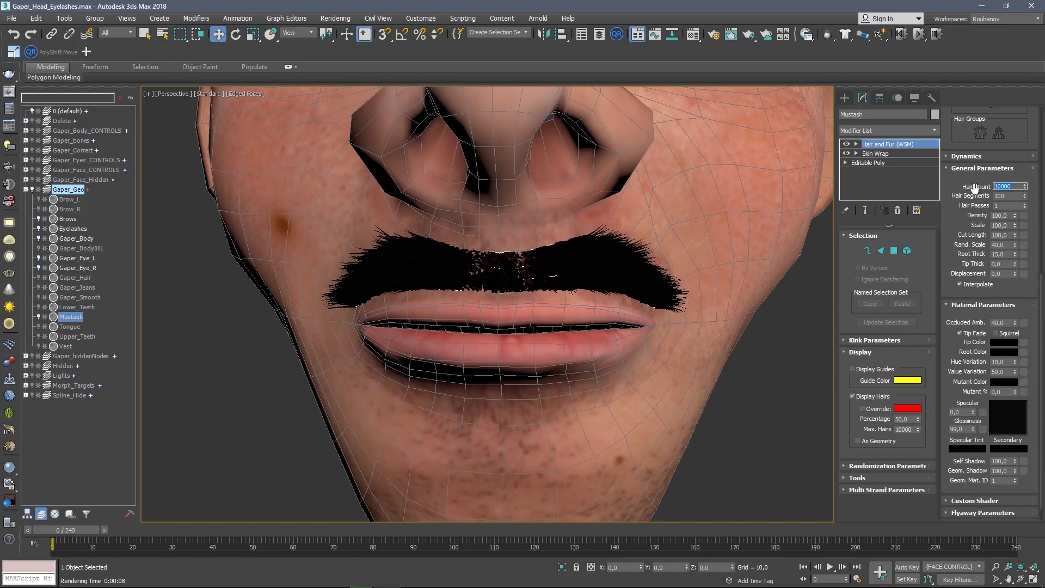
{"action": "type", "text": "3000"}
{"action": "key", "text": "Return"}
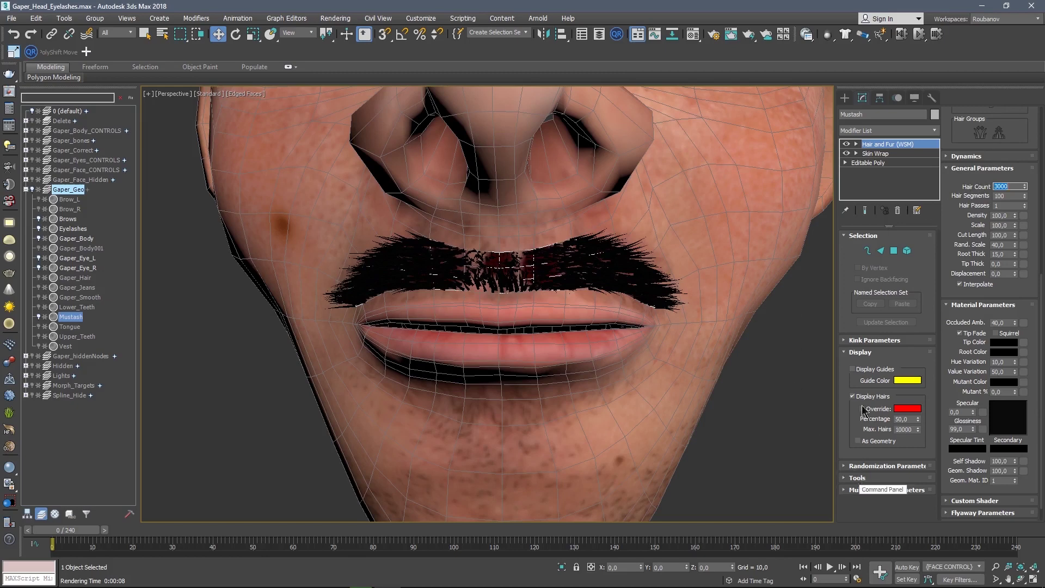
Enter Style Hair with the Hair Brush and sweep the mustache guides outward on both sides.
{"action": "left_click", "coordinate": [989, 128]}
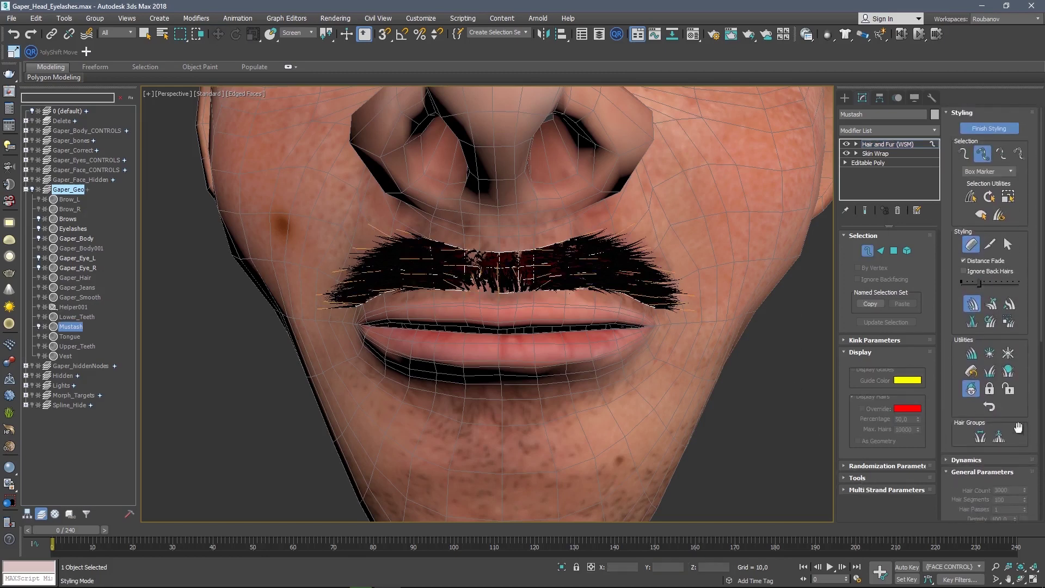
{"action": "left_click", "coordinate": [1012, 329]}
{"action": "middle_click_drag", "start_coordinate": [650, 292], "coordinate": [587, 293]}
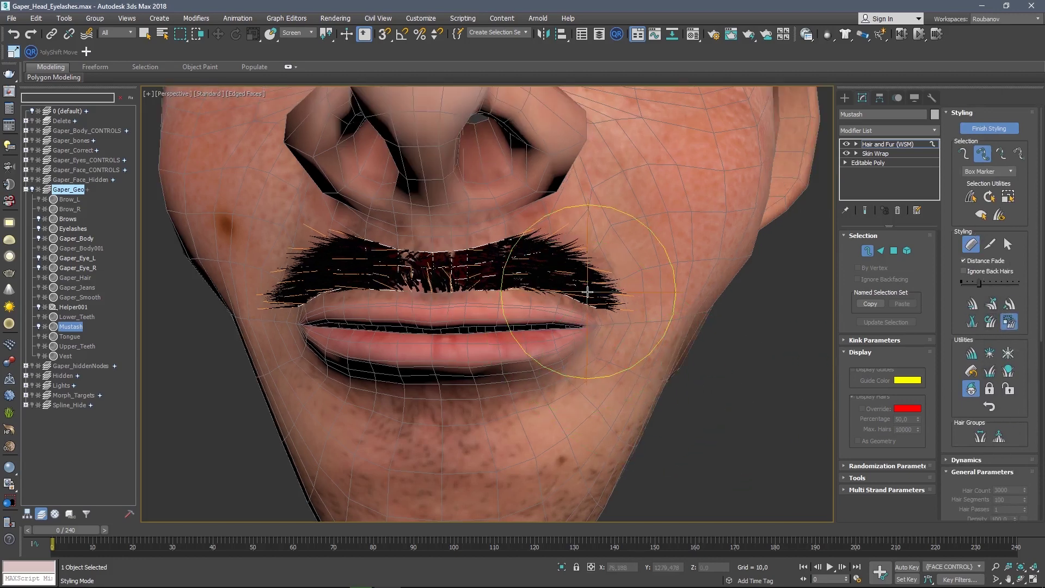
{"action": "left_click_drag", "start_coordinate": [754, 286], "coordinate": [884, 305]}
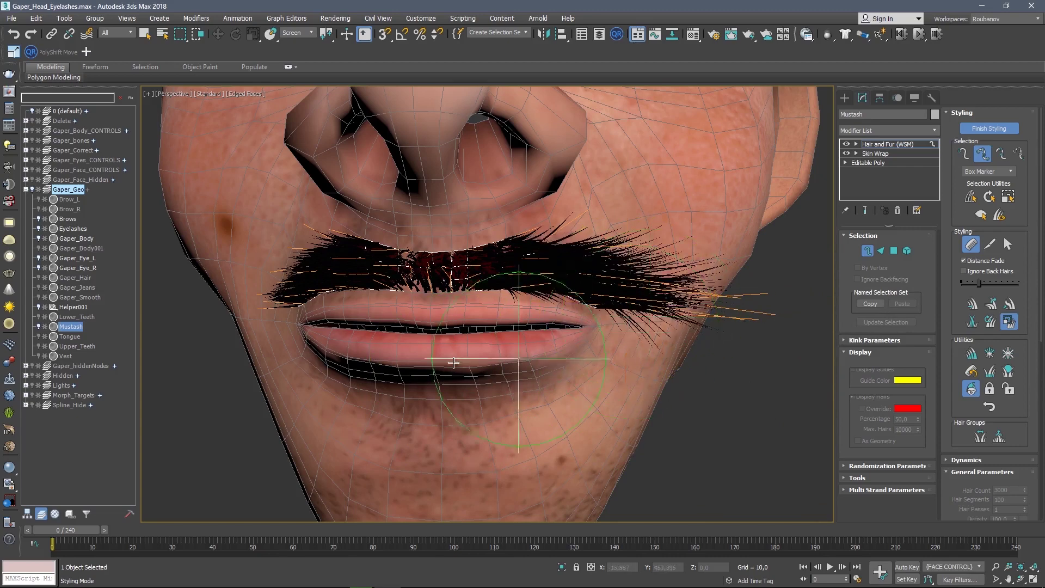
{"action": "middle_click_drag", "start_coordinate": [440, 353], "coordinate": [566, 354]}
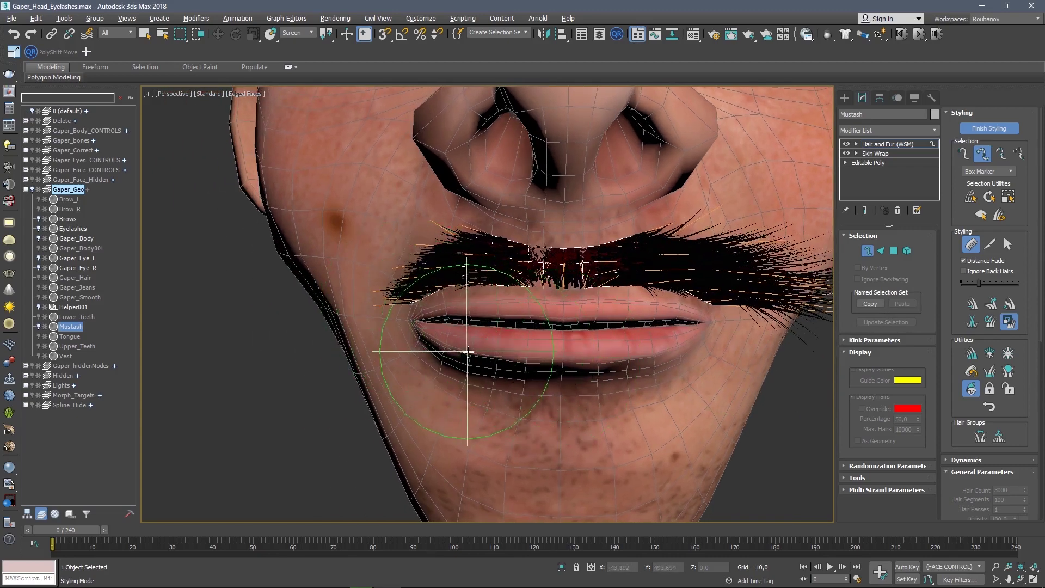
{"action": "middle_click_drag", "start_coordinate": [392, 348], "coordinate": [362, 334], "text": "alt"}
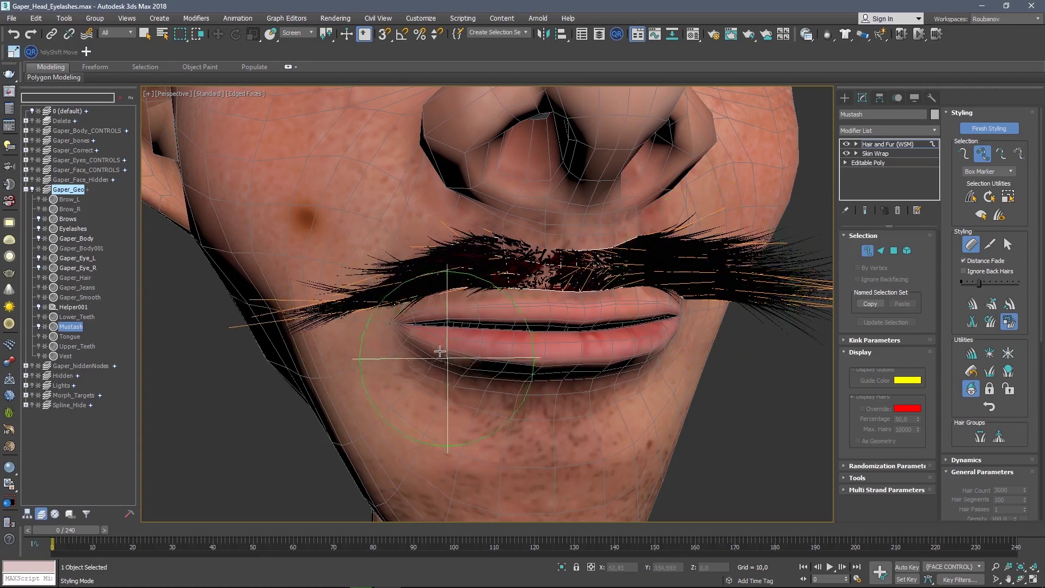
{"action": "left_click_drag", "start_coordinate": [366, 303], "coordinate": [369, 300]}
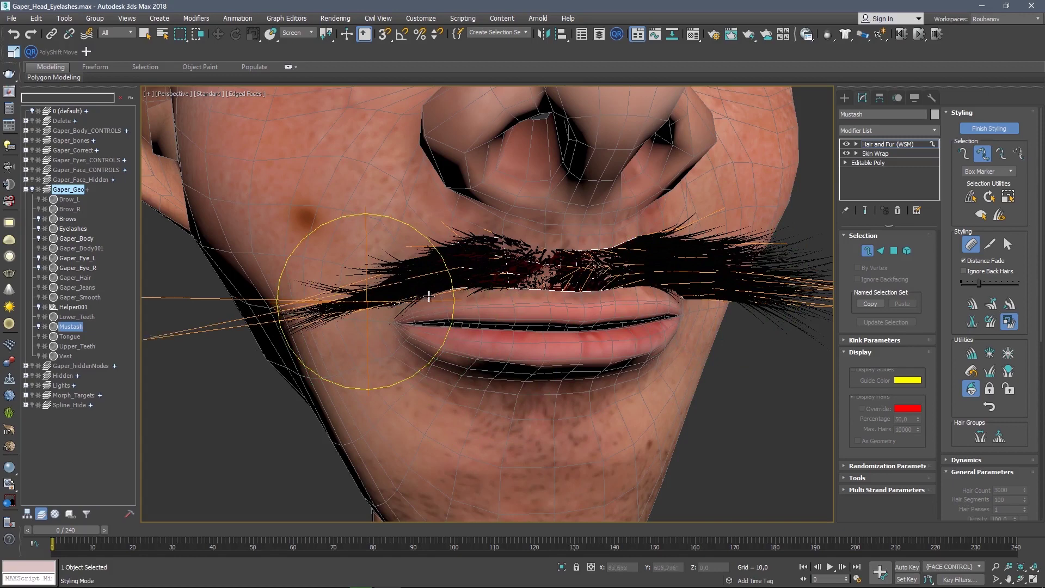
{"action": "mouse_move", "coordinate": [517, 357]}
{"action": "middle_mouse_down", "text": "alt"}
{"action": "mouse_move", "coordinate": [572, 379]}
{"action": "mouse_move", "coordinate": [556, 355]}
{"action": "mouse_move", "coordinate": [510, 391]}
{"action": "mouse_move", "coordinate": [585, 345]}
{"action": "mouse_move", "coordinate": [609, 342]}
{"action": "middle_mouse_up", "text": "alt"}
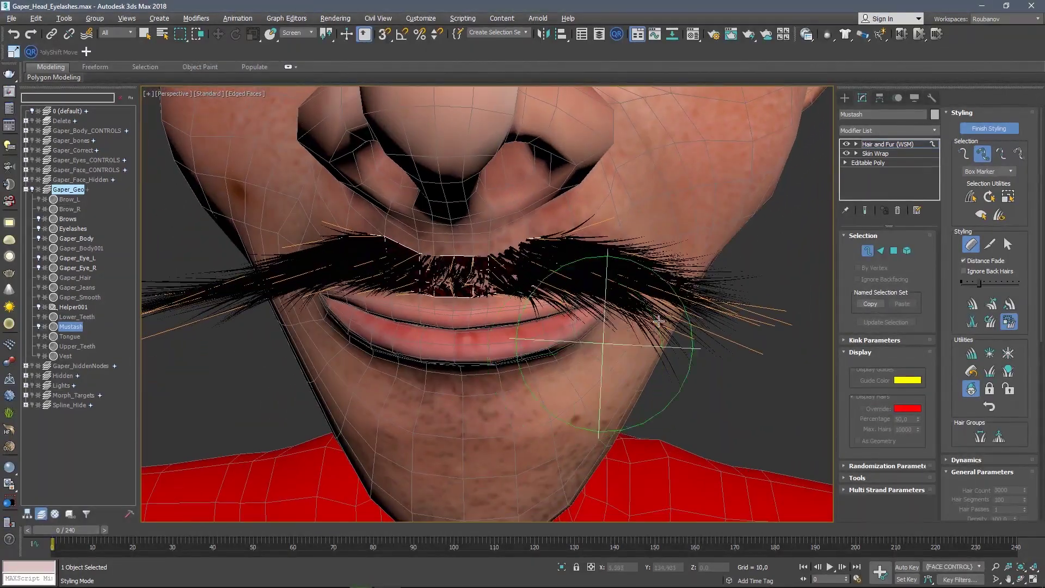
Set the brush to move guides and comb the mustache hairs from a low side angle.
{"action": "left_click", "coordinate": [971, 305]}
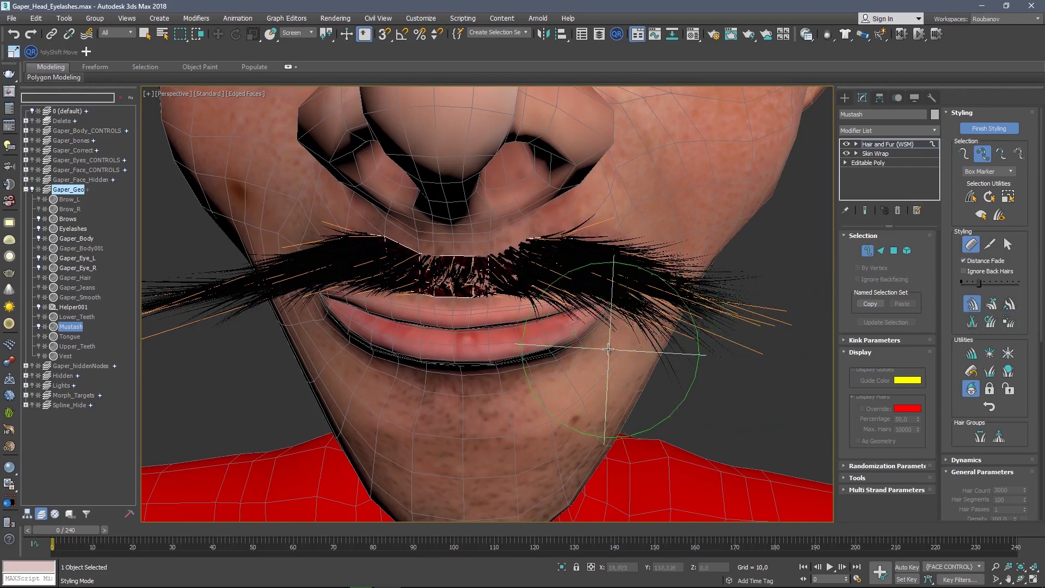
{"action": "mouse_move", "coordinate": [626, 326]}
{"action": "middle_mouse_down", "text": "alt"}
{"action": "mouse_move", "coordinate": [564, 380]}
{"action": "mouse_move", "coordinate": [544, 318]}
{"action": "mouse_move", "coordinate": [529, 322]}
{"action": "mouse_move", "coordinate": [508, 368]}
{"action": "middle_mouse_up", "text": "alt"}
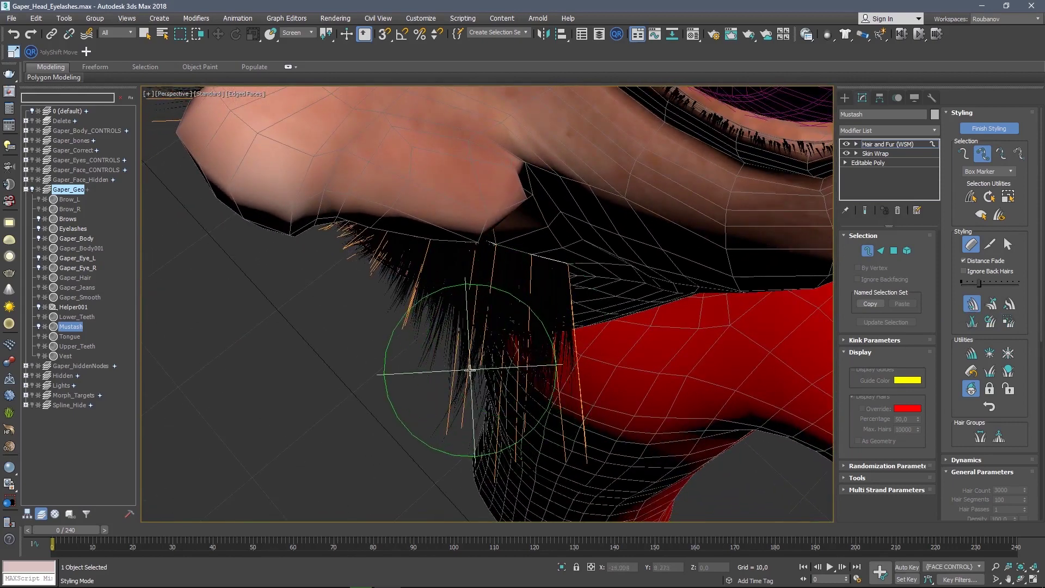
{"action": "left_click_drag", "start_coordinate": [523, 451], "coordinate": [544, 458]}
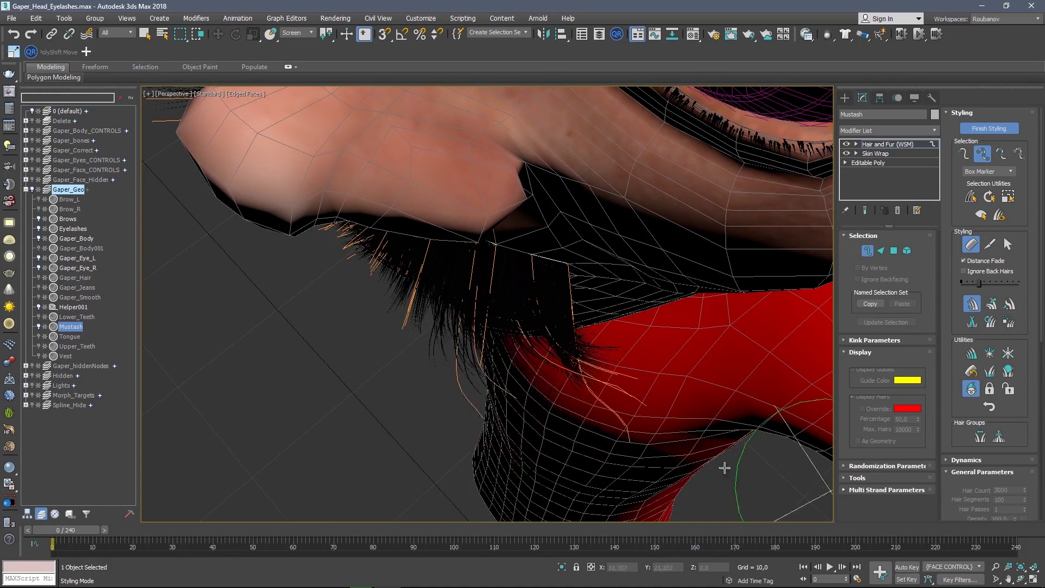
{"action": "left_click_drag", "start_coordinate": [731, 471], "coordinate": [627, 415]}
{"action": "left_click_drag", "start_coordinate": [725, 446], "coordinate": [710, 449]}
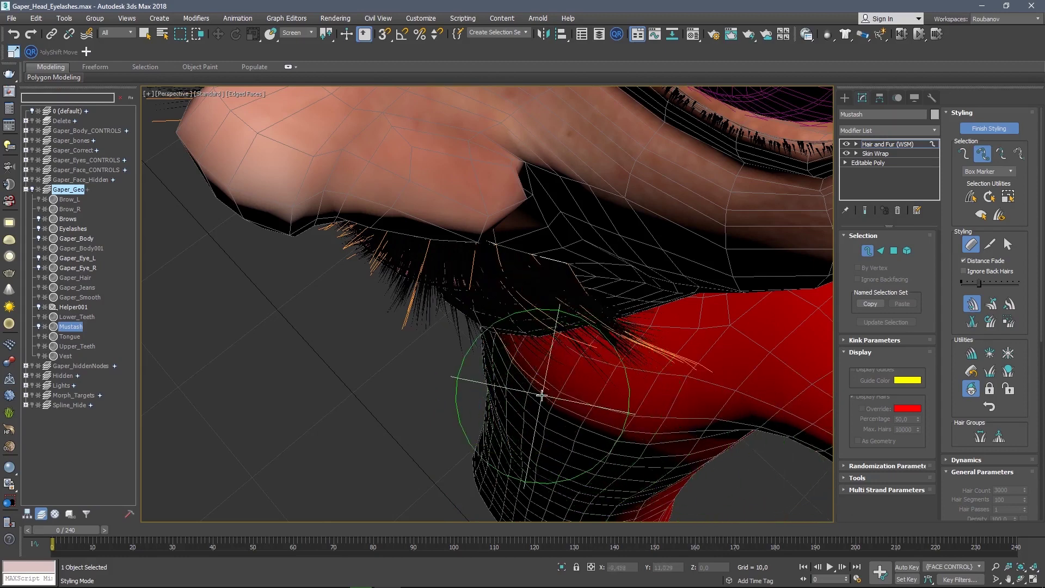
{"action": "left_click_drag", "start_coordinate": [541, 392], "coordinate": [566, 407]}
{"action": "mouse_move", "coordinate": [681, 402]}
{"action": "left_mouse_down"}
{"action": "mouse_move", "coordinate": [651, 338]}
{"action": "mouse_move", "coordinate": [697, 352]}
{"action": "mouse_move", "coordinate": [655, 378]}
{"action": "mouse_move", "coordinate": [618, 378]}
{"action": "mouse_move", "coordinate": [740, 391]}
{"action": "mouse_move", "coordinate": [730, 379]}
{"action": "left_mouse_up"}
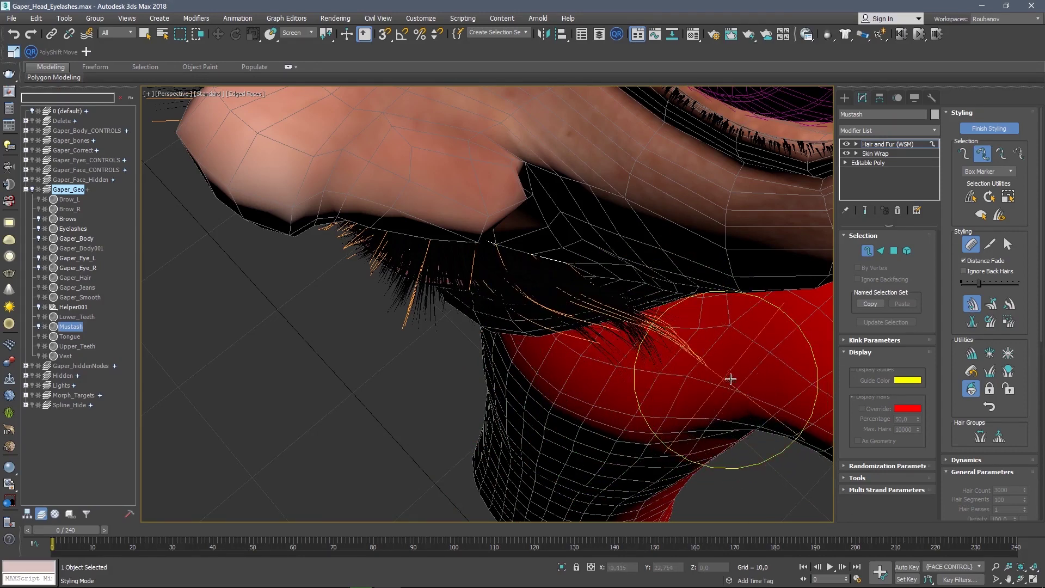
From a frontal view, comb the mustache's right-side hairs flatter toward the right.
{"action": "mouse_move", "coordinate": [762, 376]}
{"action": "middle_mouse_down", "text": "alt"}
{"action": "mouse_move", "coordinate": [501, 408]}
{"action": "mouse_move", "coordinate": [562, 354]}
{"action": "middle_mouse_up", "text": "alt"}
{"action": "scroll", "coordinate": [541, 373], "scroll_direction": "up", "scroll_amount": 2}
{"action": "scroll", "coordinate": [564, 369], "scroll_direction": "up", "scroll_amount": 2}
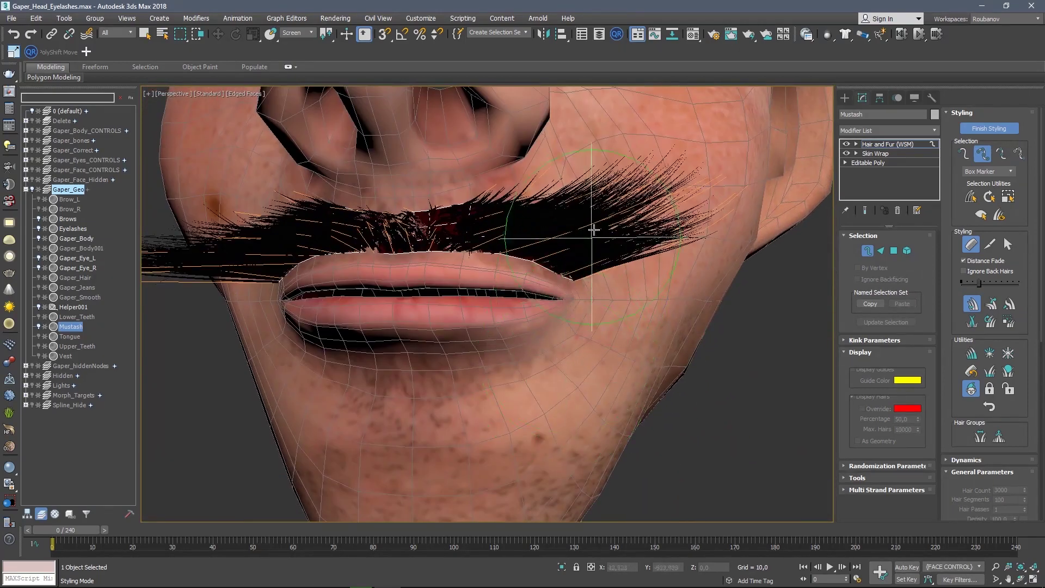
{"action": "mouse_move", "coordinate": [587, 215]}
{"action": "left_mouse_down"}
{"action": "mouse_move", "coordinate": [689, 246]}
{"action": "mouse_move", "coordinate": [744, 248]}
{"action": "left_mouse_up"}
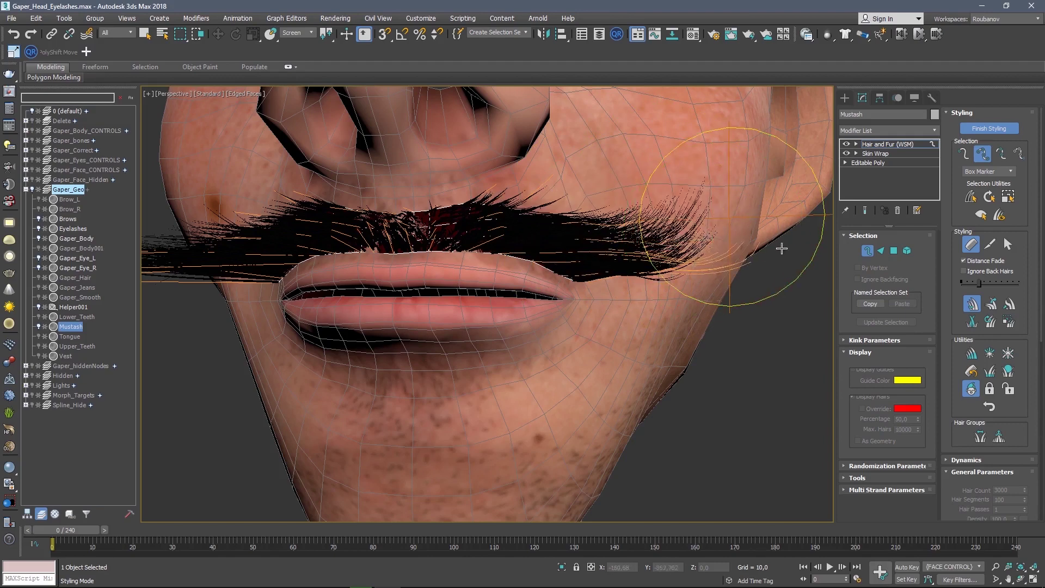
{"action": "mouse_move", "coordinate": [808, 257]}
{"action": "left_mouse_down"}
{"action": "mouse_move", "coordinate": [603, 220]}
{"action": "mouse_move", "coordinate": [672, 221]}
{"action": "left_mouse_up"}
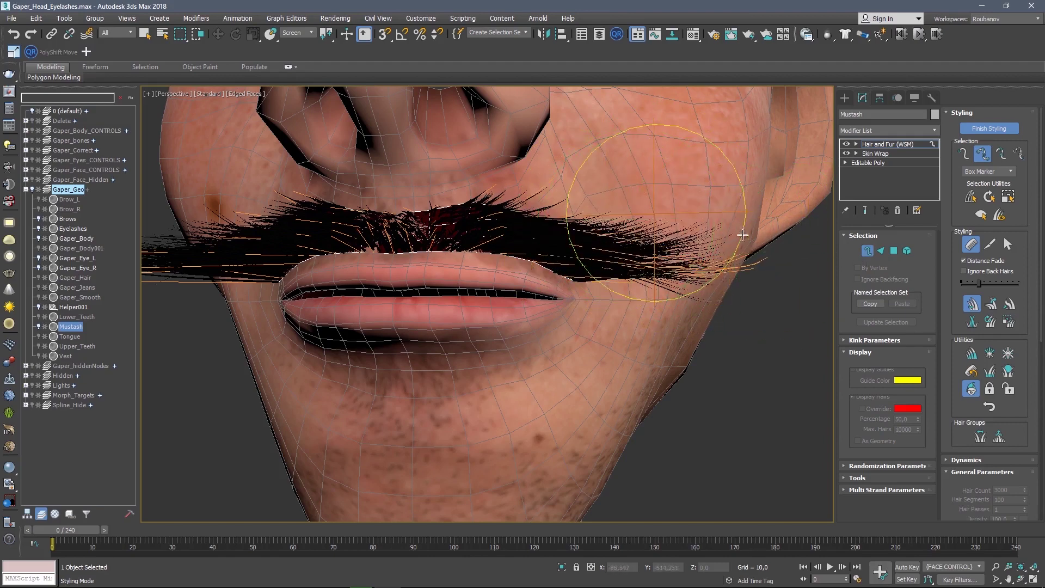
{"action": "mouse_move", "coordinate": [794, 245]}
{"action": "left_mouse_down"}
{"action": "mouse_move", "coordinate": [806, 275]}
{"action": "mouse_move", "coordinate": [723, 279]}
{"action": "left_mouse_up"}
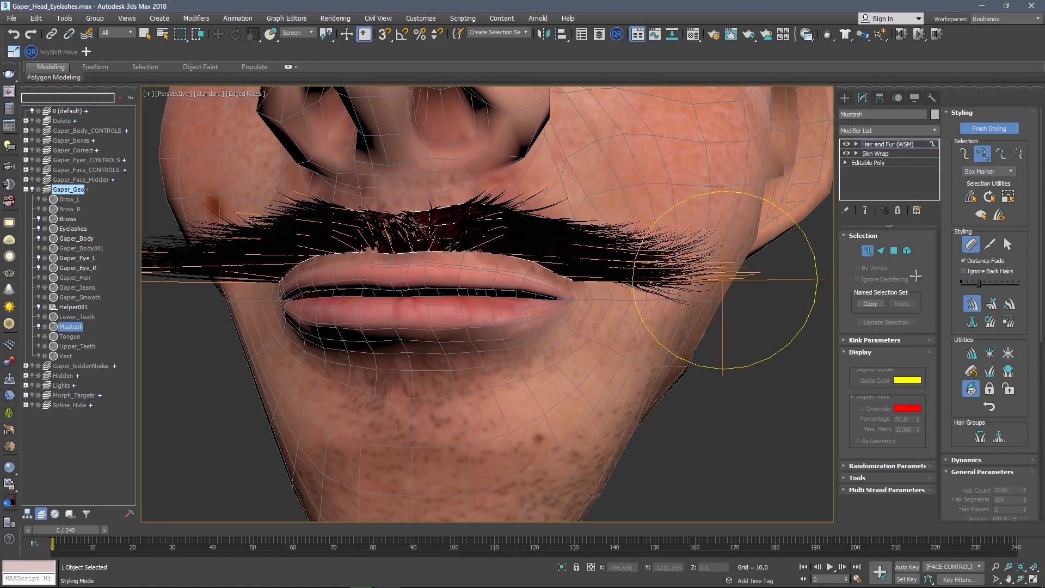
Comb the guide hairs beneath the mustache down toward the teeth.
{"action": "mouse_move", "coordinate": [385, 350]}
{"action": "middle_mouse_down"}
{"action": "mouse_move", "coordinate": [573, 332]}
{"action": "mouse_move", "coordinate": [497, 392]}
{"action": "middle_mouse_up"}
{"action": "scroll", "coordinate": [490, 397], "scroll_direction": "up", "scroll_amount": 5}
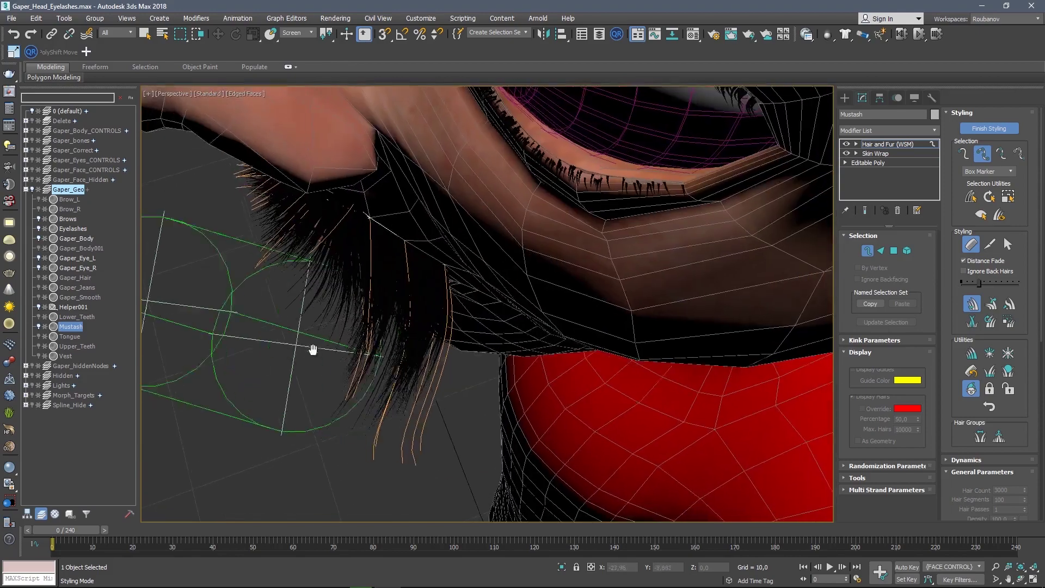
{"action": "middle_click_drag", "start_coordinate": [313, 349], "coordinate": [302, 340]}
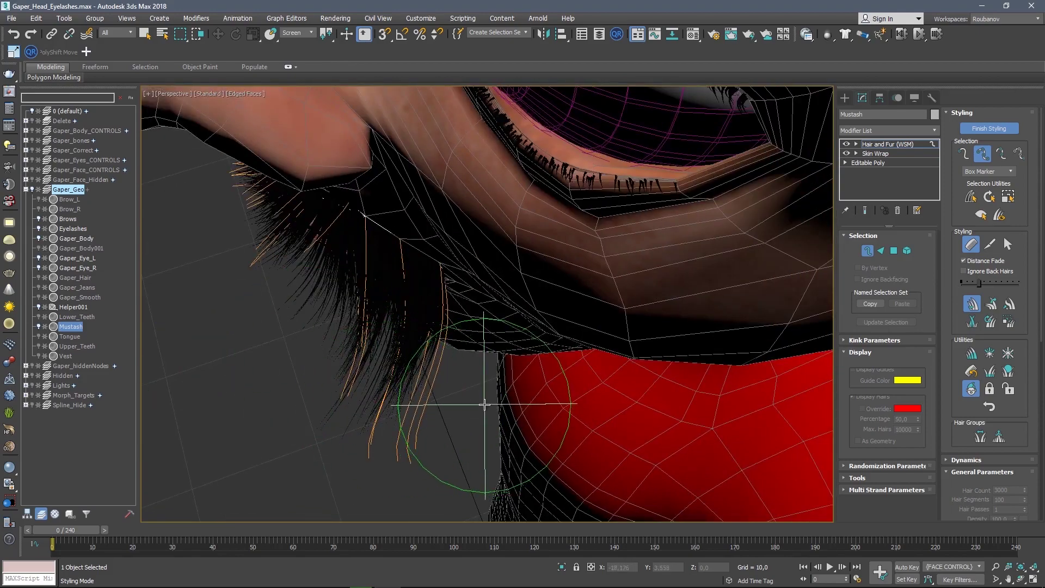
{"action": "middle_click_drag", "start_coordinate": [474, 409], "coordinate": [430, 413], "text": "alt"}
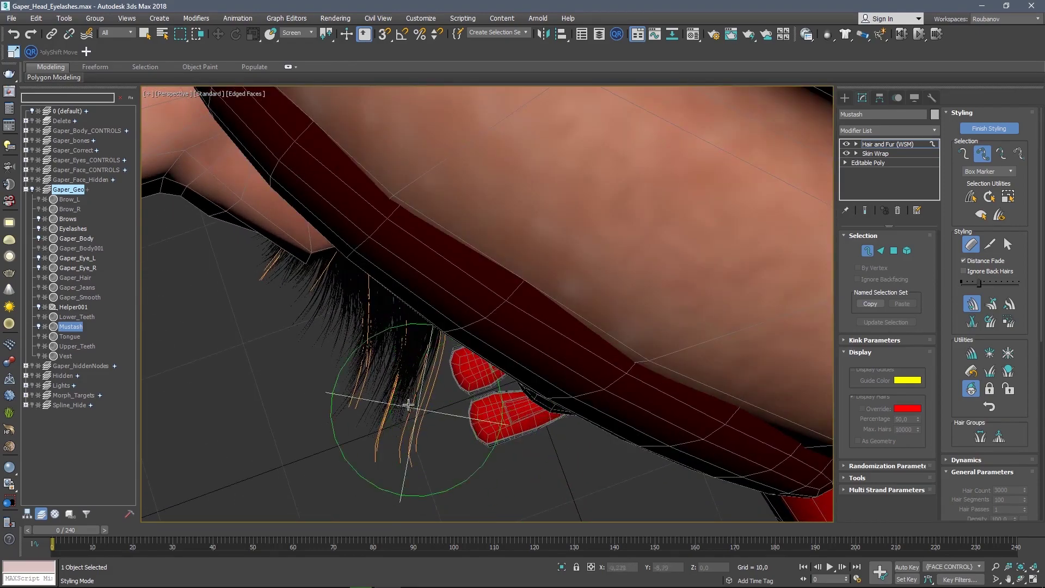
{"action": "left_click_drag", "start_coordinate": [385, 415], "coordinate": [544, 498]}
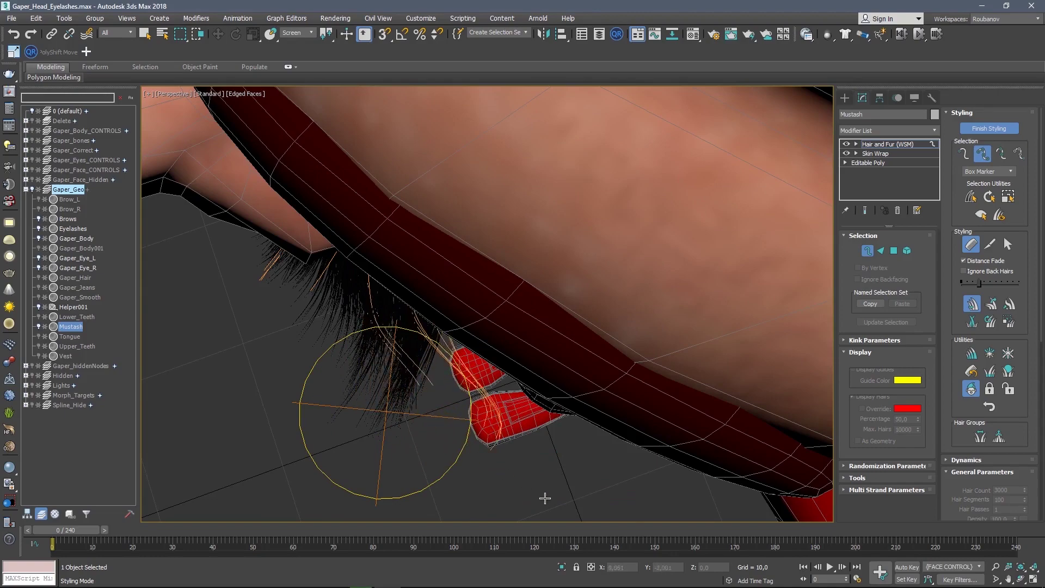
{"action": "left_click_drag", "start_coordinate": [479, 463], "coordinate": [585, 511]}
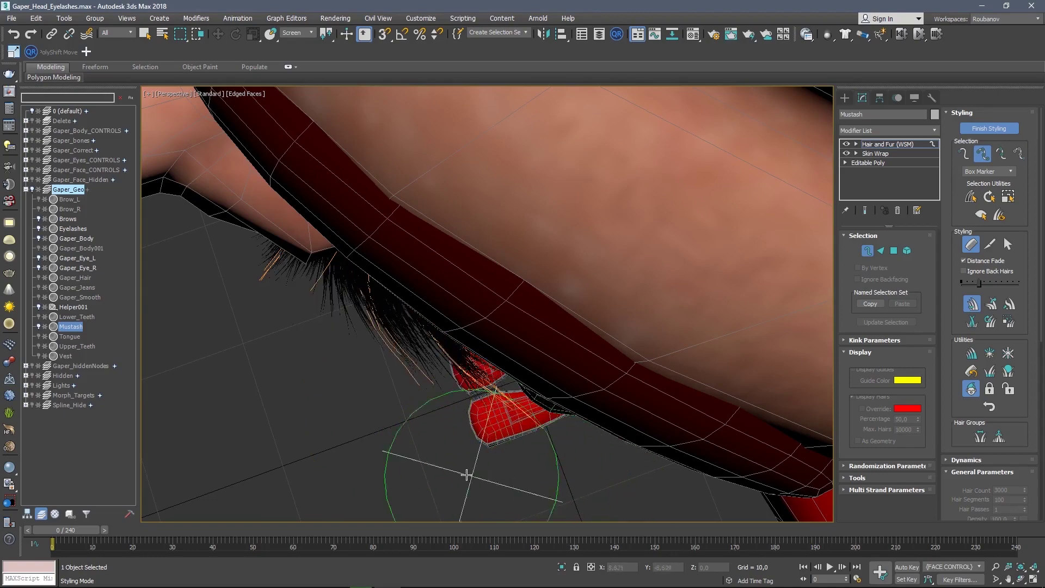
{"action": "mouse_move", "coordinate": [466, 474]}
{"action": "middle_mouse_down", "text": "alt"}
{"action": "mouse_move", "coordinate": [401, 458]}
{"action": "mouse_move", "coordinate": [452, 436]}
{"action": "middle_mouse_up", "text": "alt"}
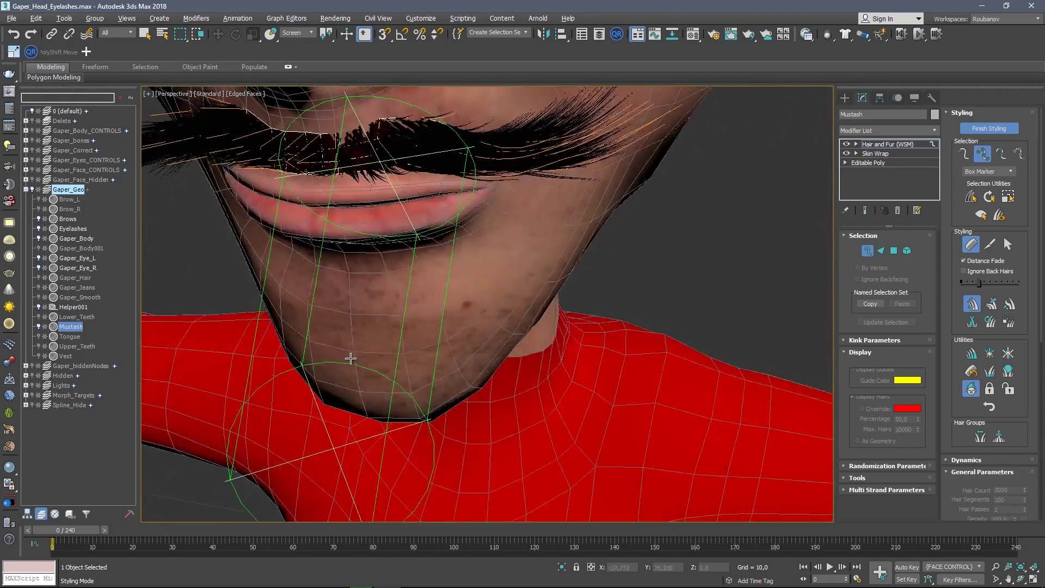
Switch to Front view, zoom in close on the mustache, and enlarge the hair brush.
{"action": "middle_click_drag", "start_coordinate": [350, 358], "coordinate": [362, 343], "text": "alt"}
{"action": "middle_click_drag", "start_coordinate": [362, 304], "coordinate": [436, 244], "text": "alt"}
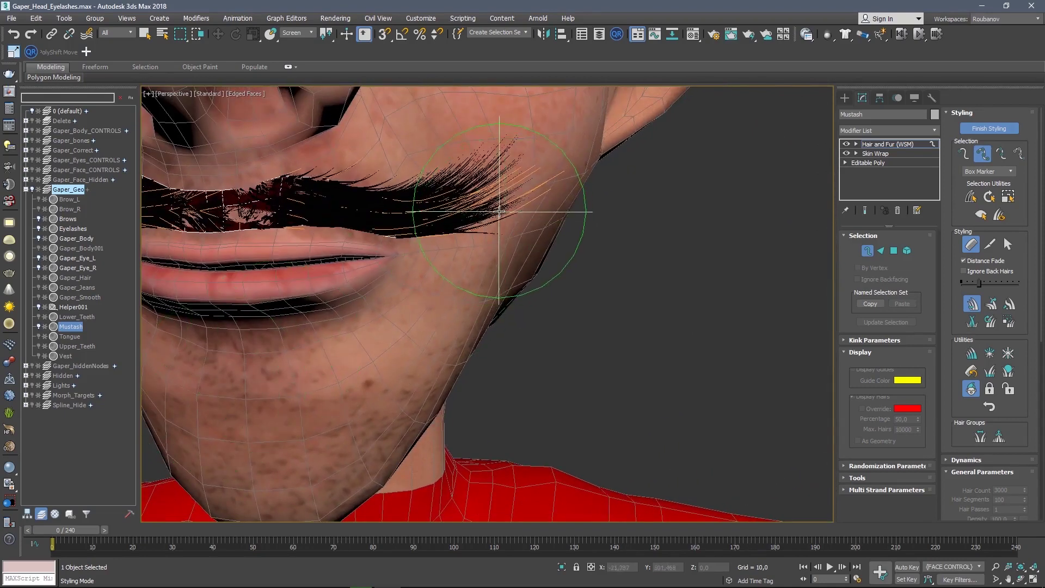
{"action": "key", "text": "f"}
{"action": "scroll", "coordinate": [522, 273], "scroll_direction": "up", "scroll_amount": 2}
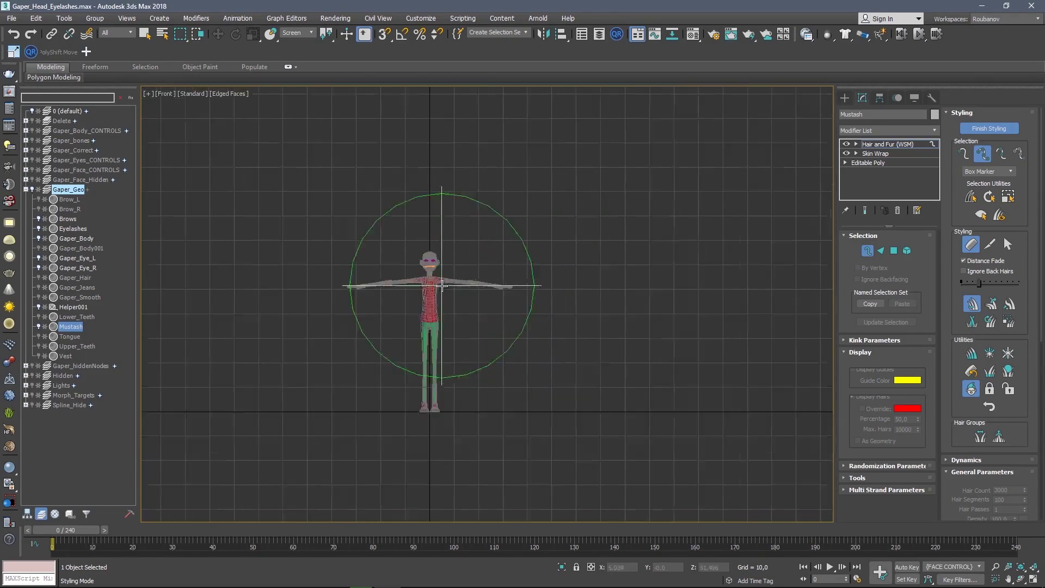
{"action": "scroll", "coordinate": [426, 299], "scroll_direction": "up", "scroll_amount": 4}
{"action": "scroll", "coordinate": [401, 228], "scroll_direction": "up", "scroll_amount": 2}
{"action": "scroll", "coordinate": [413, 201], "scroll_direction": "up", "scroll_amount": 4}
{"action": "scroll", "coordinate": [435, 228], "scroll_direction": "up", "scroll_amount": 3}
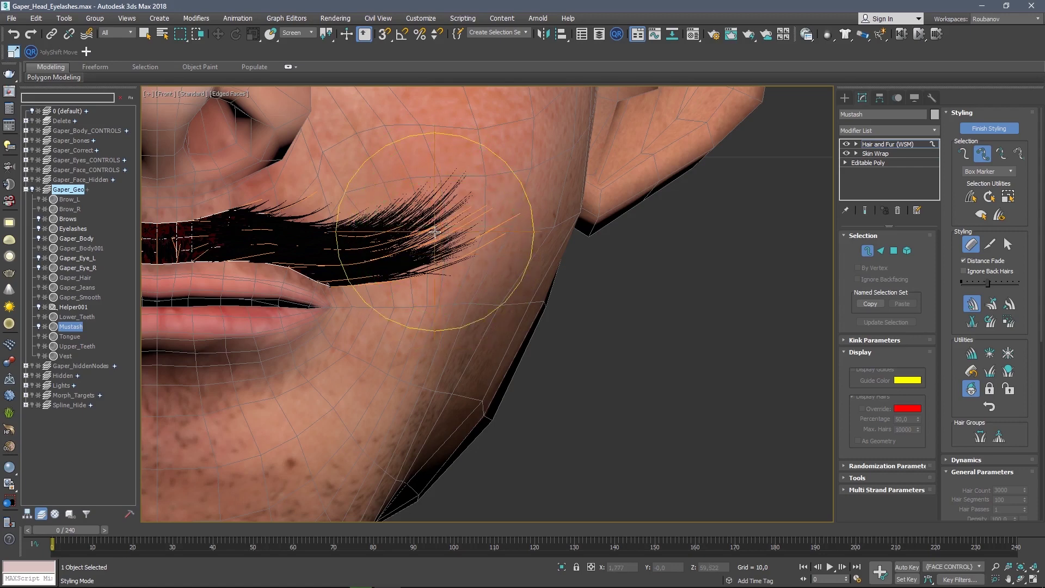
{"action": "mouse_move", "coordinate": [436, 203]}
{"action": "left_mouse_down", "text": "ctrl+shift"}
{"action": "mouse_move", "coordinate": [476, 206]}
{"action": "mouse_move", "coordinate": [507, 240]}
{"action": "mouse_move", "coordinate": [466, 231]}
{"action": "mouse_move", "coordinate": [443, 275]}
{"action": "left_mouse_up", "text": "ctrl+shift"}
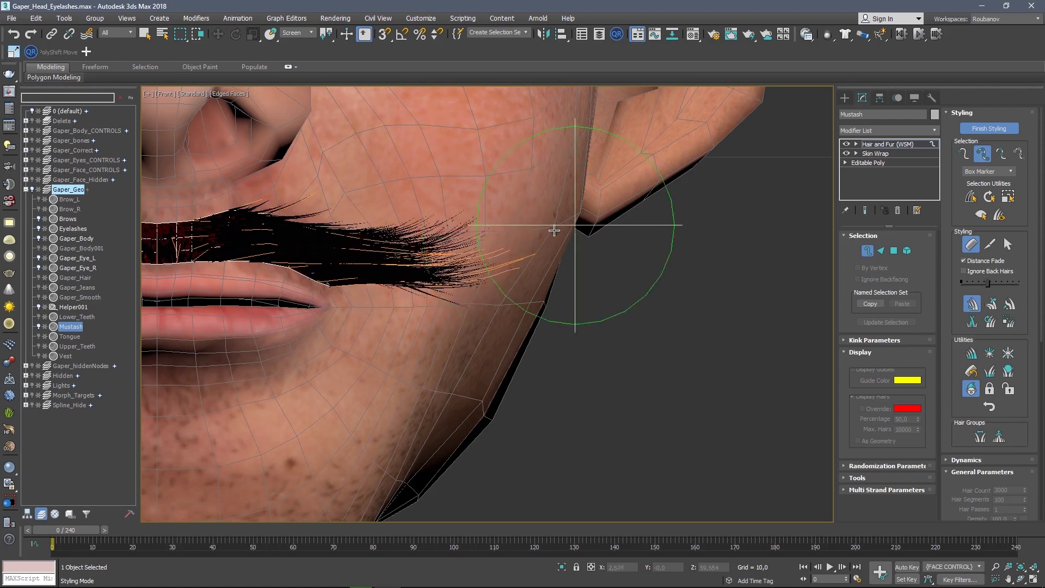
Centre the whole mustache and comb its left strands outward toward the cheek.
{"action": "left_click_drag", "start_coordinate": [510, 273], "coordinate": [571, 291]}
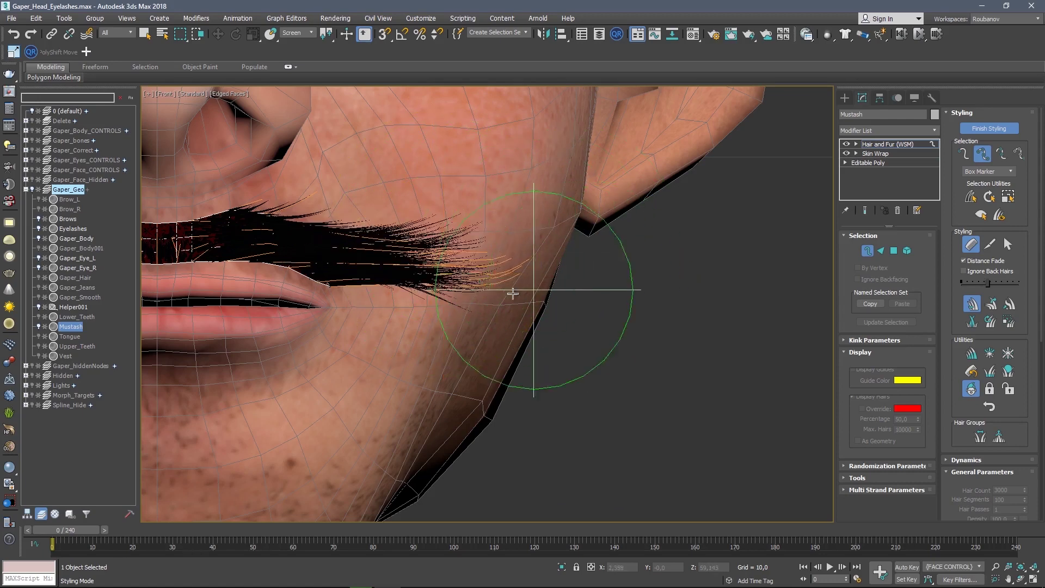
{"action": "mouse_move", "coordinate": [357, 349]}
{"action": "middle_mouse_down"}
{"action": "mouse_move", "coordinate": [397, 306]}
{"action": "mouse_move", "coordinate": [530, 307]}
{"action": "middle_mouse_up"}
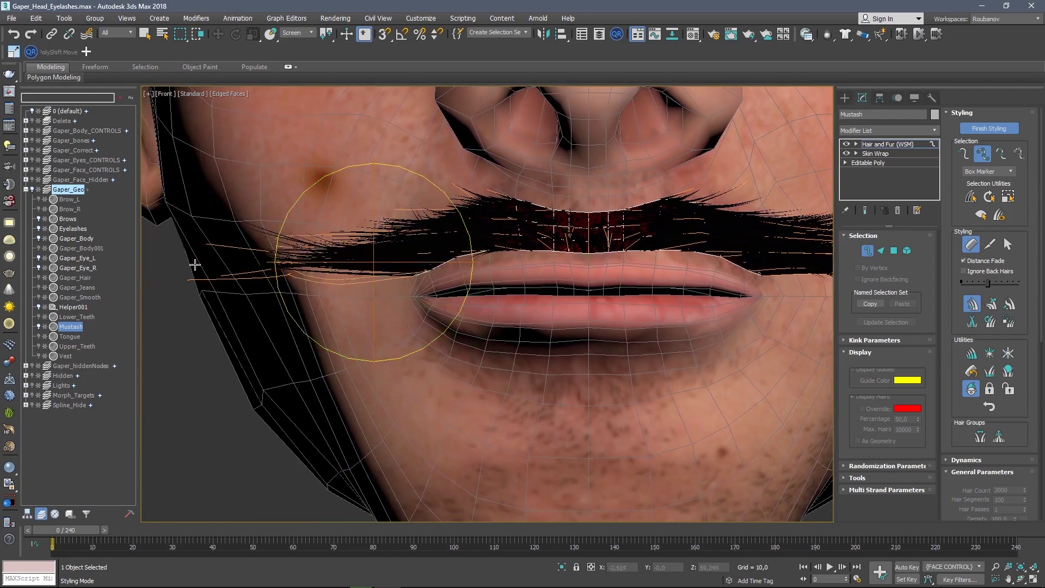
{"action": "left_click_drag", "start_coordinate": [195, 265], "coordinate": [347, 254]}
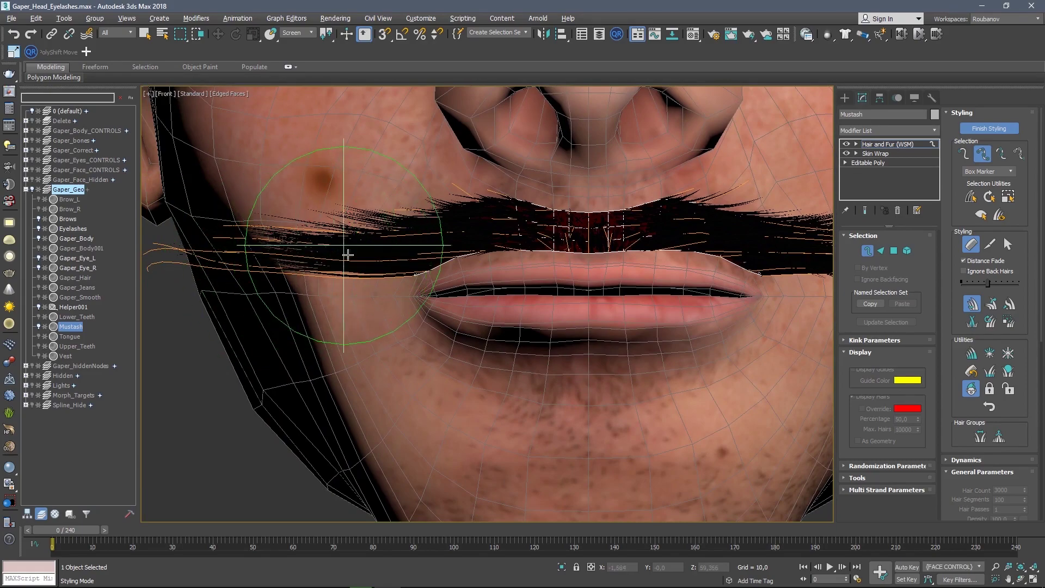
{"action": "mouse_move", "coordinate": [348, 254]}
{"action": "middle_mouse_down", "text": "alt"}
{"action": "mouse_move", "coordinate": [376, 296]}
{"action": "mouse_move", "coordinate": [327, 320]}
{"action": "mouse_move", "coordinate": [256, 315]}
{"action": "mouse_move", "coordinate": [504, 341]}
{"action": "mouse_move", "coordinate": [534, 368]}
{"action": "mouse_move", "coordinate": [528, 396]}
{"action": "mouse_move", "coordinate": [515, 232]}
{"action": "middle_mouse_up", "text": "alt"}
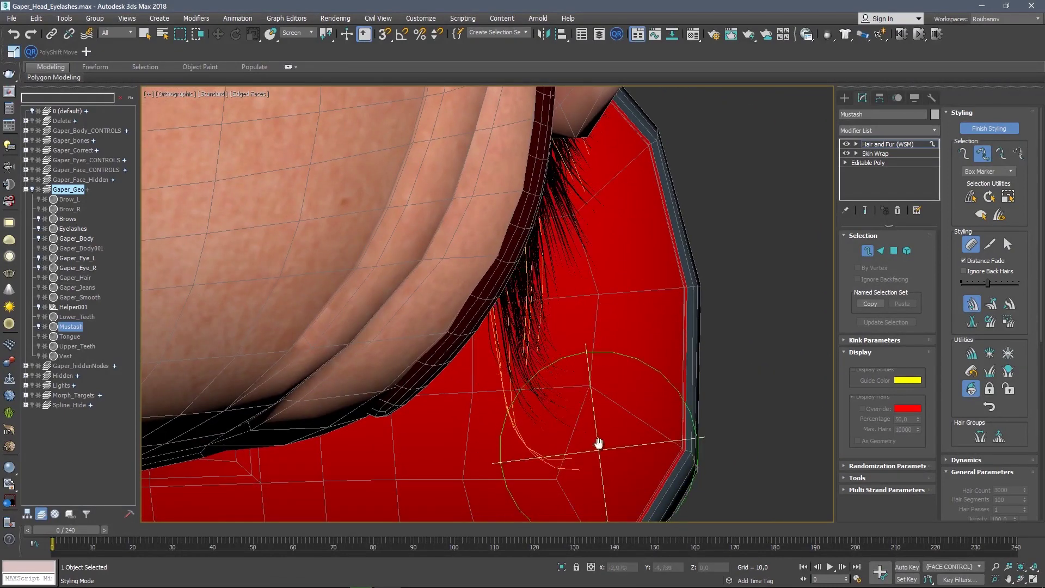
Inspect the mustache's underside from below, then select the Hair Cut brush.
{"action": "middle_click_drag", "start_coordinate": [599, 439], "coordinate": [602, 310], "text": "alt"}
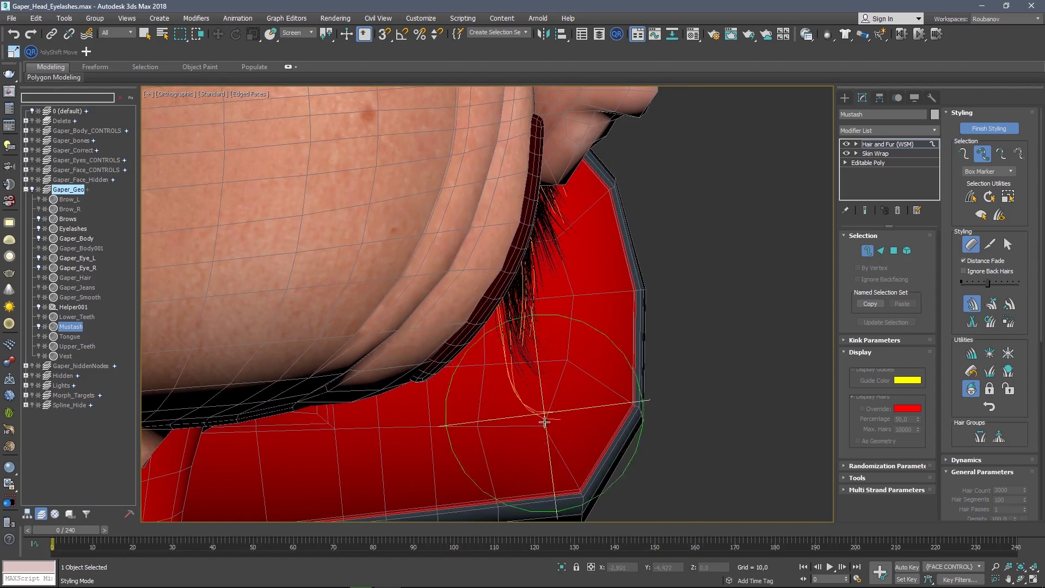
{"action": "middle_click_drag", "start_coordinate": [550, 405], "coordinate": [534, 327], "text": "alt"}
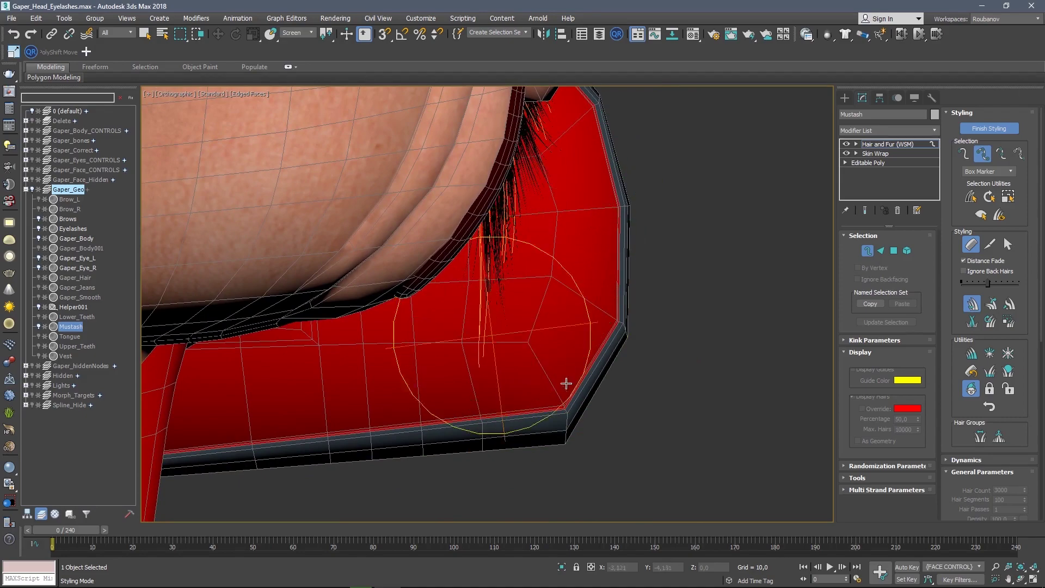
{"action": "mouse_move", "coordinate": [624, 372]}
{"action": "middle_mouse_down", "text": "alt"}
{"action": "mouse_move", "coordinate": [555, 359]}
{"action": "mouse_move", "coordinate": [518, 311]}
{"action": "mouse_move", "coordinate": [494, 333]}
{"action": "middle_mouse_up", "text": "alt"}
{"action": "scroll", "coordinate": [494, 334], "scroll_direction": "down", "scroll_amount": 5}
{"action": "scroll", "coordinate": [489, 303], "scroll_direction": "up", "scroll_amount": 3}
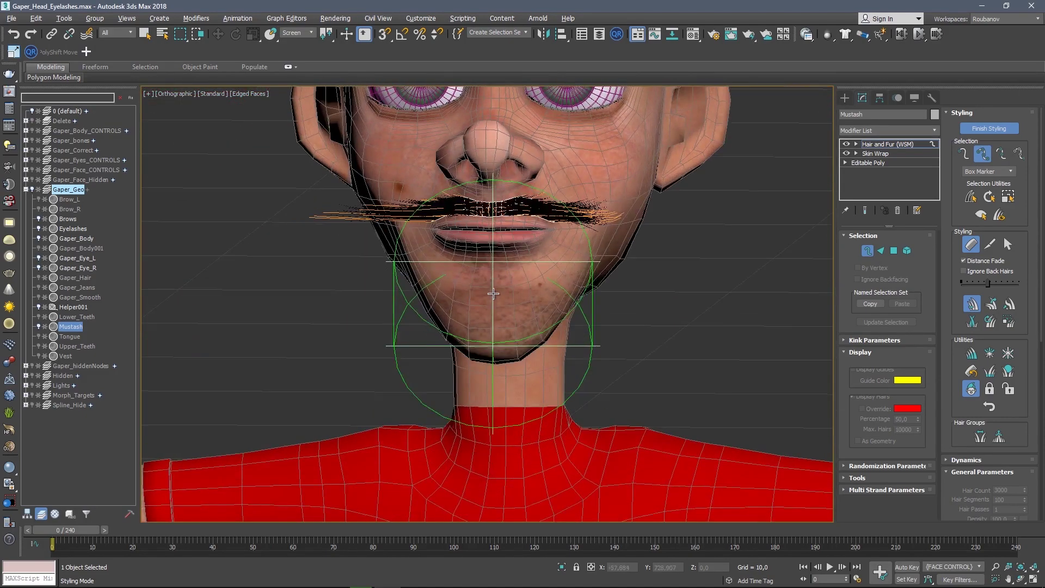
{"action": "middle_click_drag", "start_coordinate": [490, 283], "coordinate": [520, 305]}
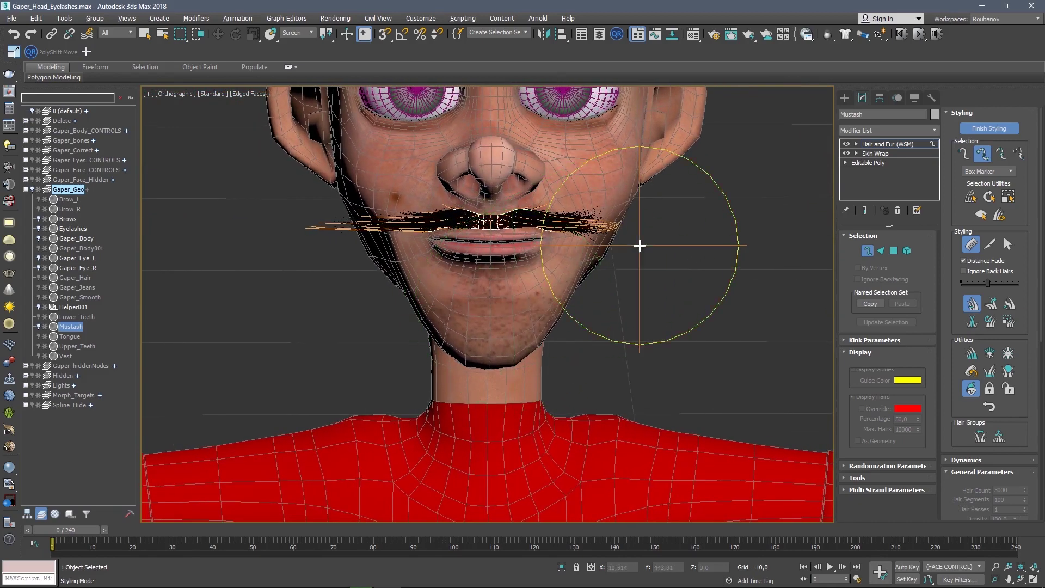
{"action": "mouse_move", "coordinate": [679, 243]}
{"action": "middle_mouse_down", "text": "alt"}
{"action": "mouse_move", "coordinate": [635, 348]}
{"action": "mouse_move", "coordinate": [639, 310]}
{"action": "mouse_move", "coordinate": [653, 300]}
{"action": "middle_mouse_up", "text": "alt"}
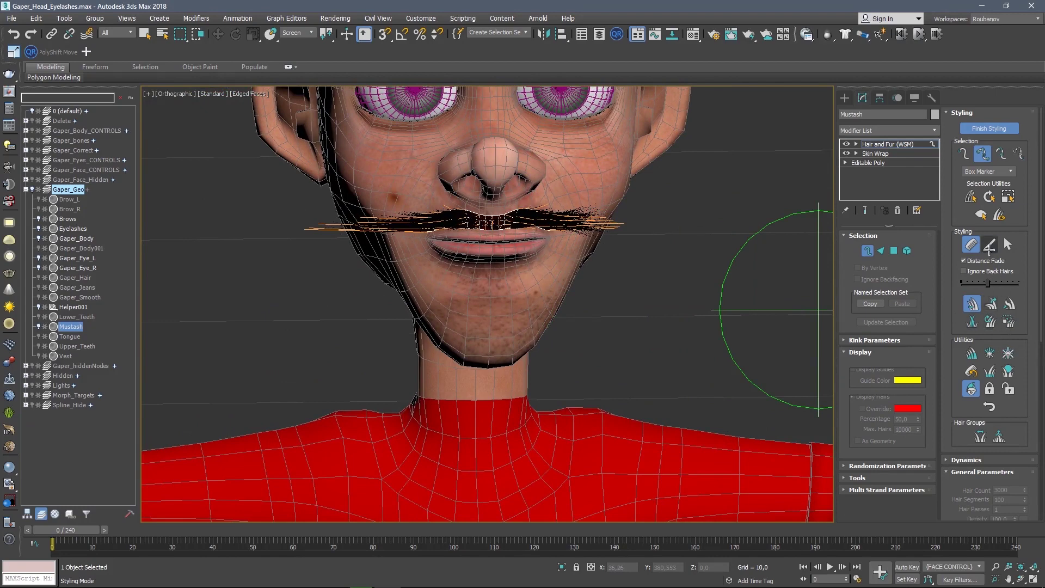
{"action": "left_click", "coordinate": [989, 245]}
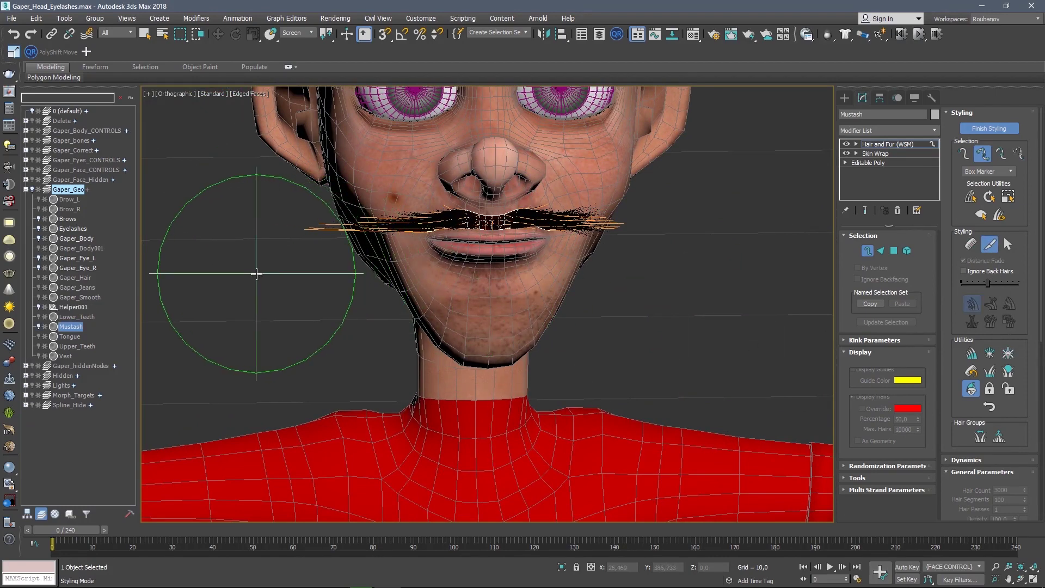
In Front view, zoom onto the face and trim the mustache's left tips.
{"action": "key", "text": "f"}
{"action": "middle_click_drag", "start_coordinate": [406, 284], "coordinate": [350, 261]}
{"action": "scroll", "coordinate": [464, 252], "scroll_direction": "up", "scroll_amount": 5}
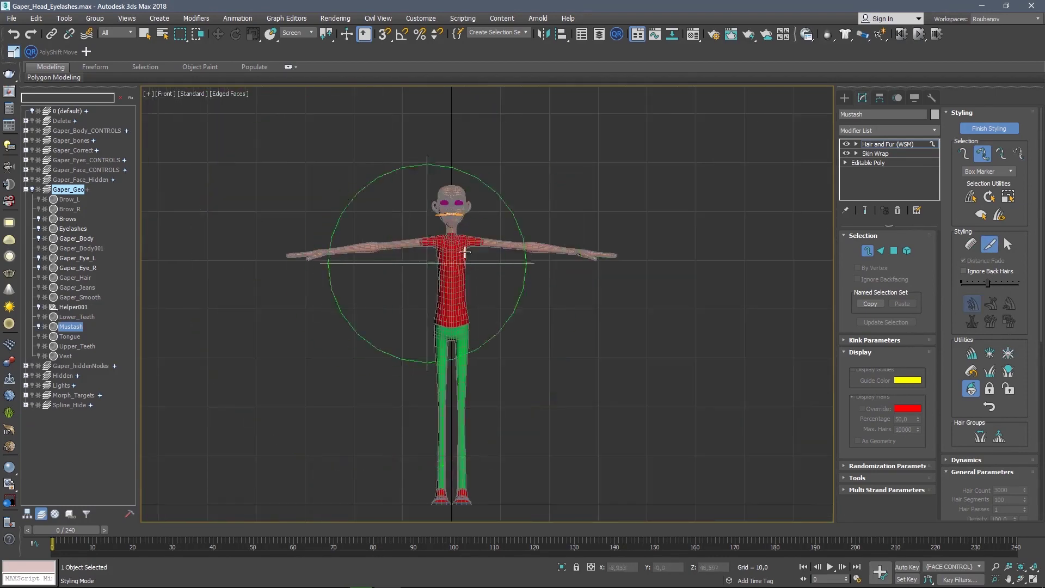
{"action": "scroll", "coordinate": [464, 252], "scroll_direction": "up", "scroll_amount": 5}
{"action": "scroll", "coordinate": [402, 234], "scroll_direction": "up", "scroll_amount": 3}
{"action": "middle_click_drag", "start_coordinate": [403, 175], "coordinate": [386, 378]}
{"action": "scroll", "coordinate": [327, 346], "scroll_direction": "up", "scroll_amount": 3}
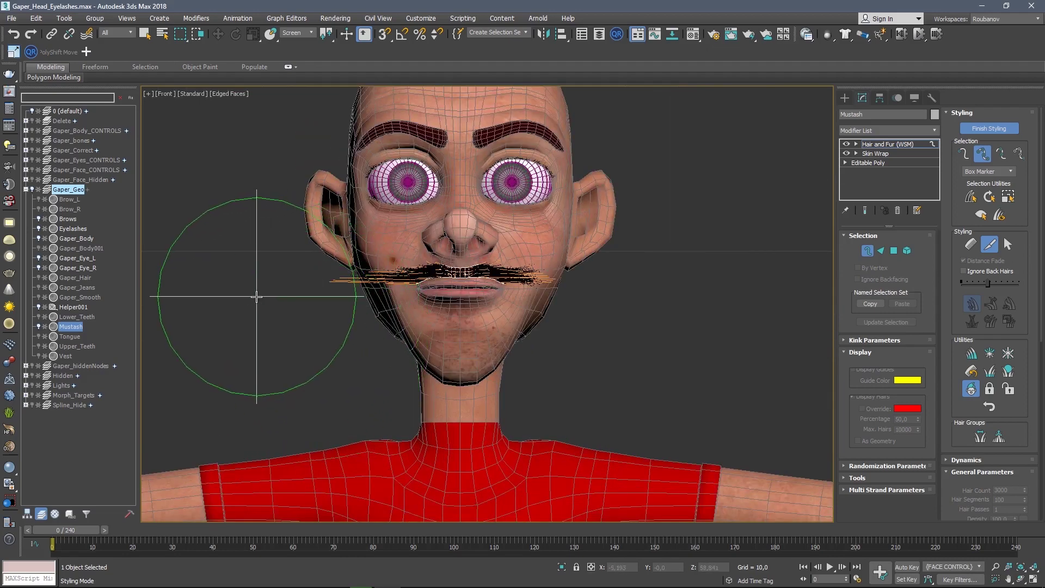
{"action": "left_click_drag", "start_coordinate": [257, 296], "coordinate": [238, 324]}
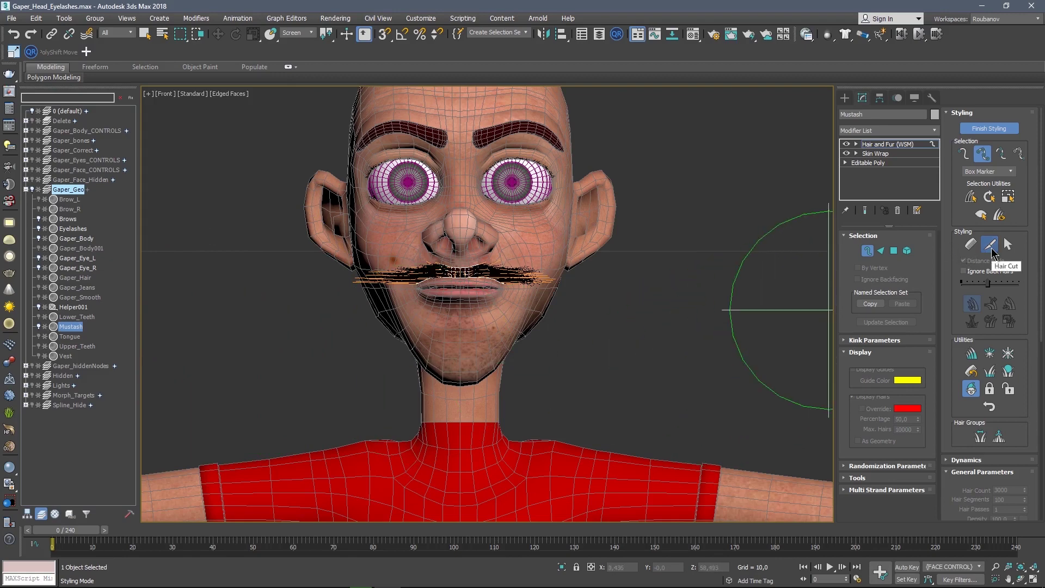
{"action": "key", "text": "q"}
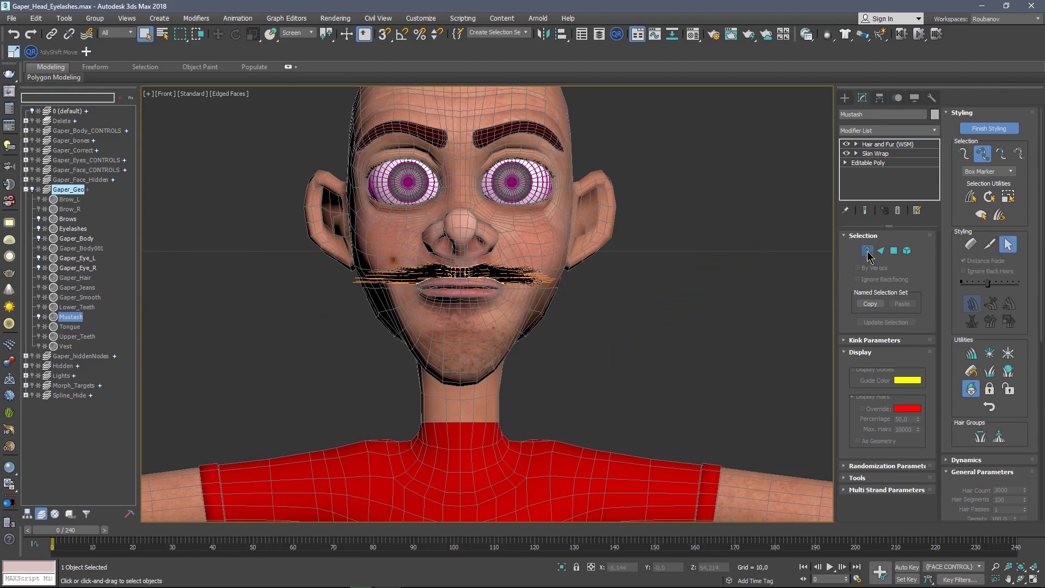
Finish styling and frame the whole mustache close up.
{"action": "left_click", "coordinate": [867, 252]}
{"action": "scroll", "coordinate": [551, 355], "scroll_direction": "up", "scroll_amount": 1}
{"action": "scroll", "coordinate": [475, 290], "scroll_direction": "up", "scroll_amount": 4}
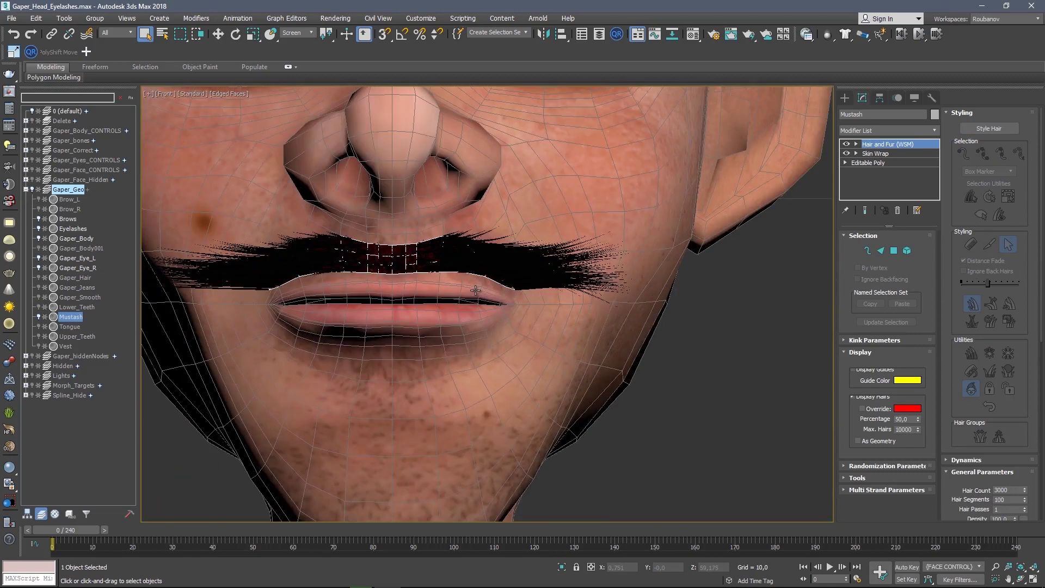
{"action": "middle_click_drag", "start_coordinate": [481, 325], "coordinate": [542, 334]}
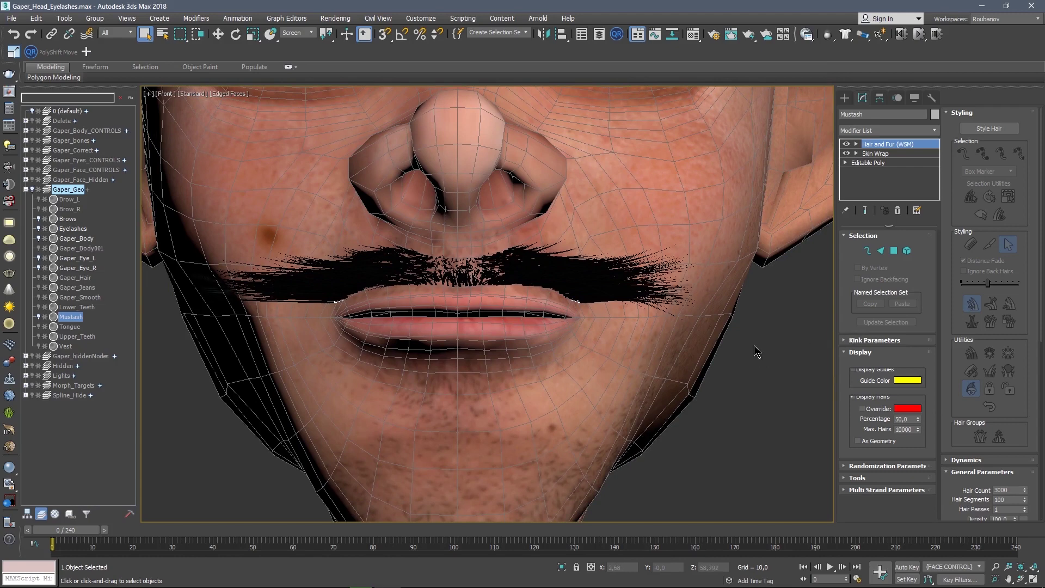
Render the front view, dismiss the perspective-only Hair and Fur error, and close the render.
{"action": "key", "text": "shift+q"}
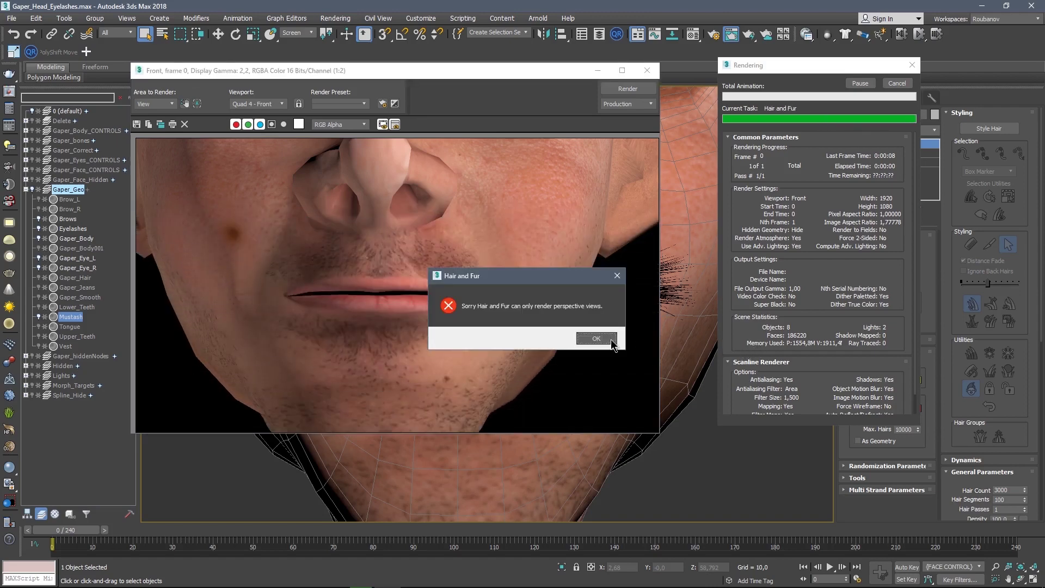
{"action": "left_click", "coordinate": [596, 337]}
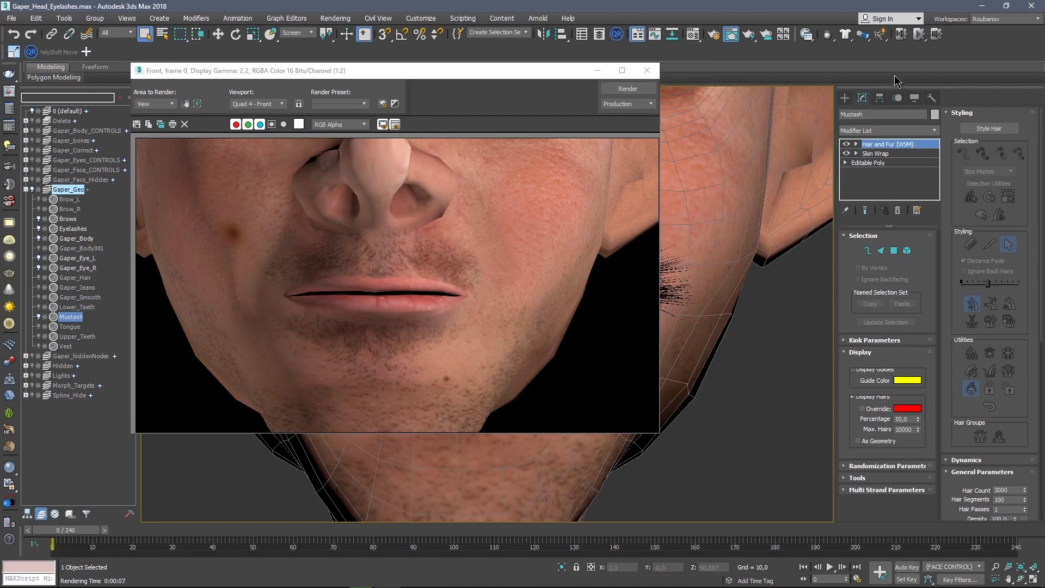
{"action": "left_click", "coordinate": [646, 70]}
Return to Perspective view and collapse the Styling rollout.
{"action": "key", "text": "p"}
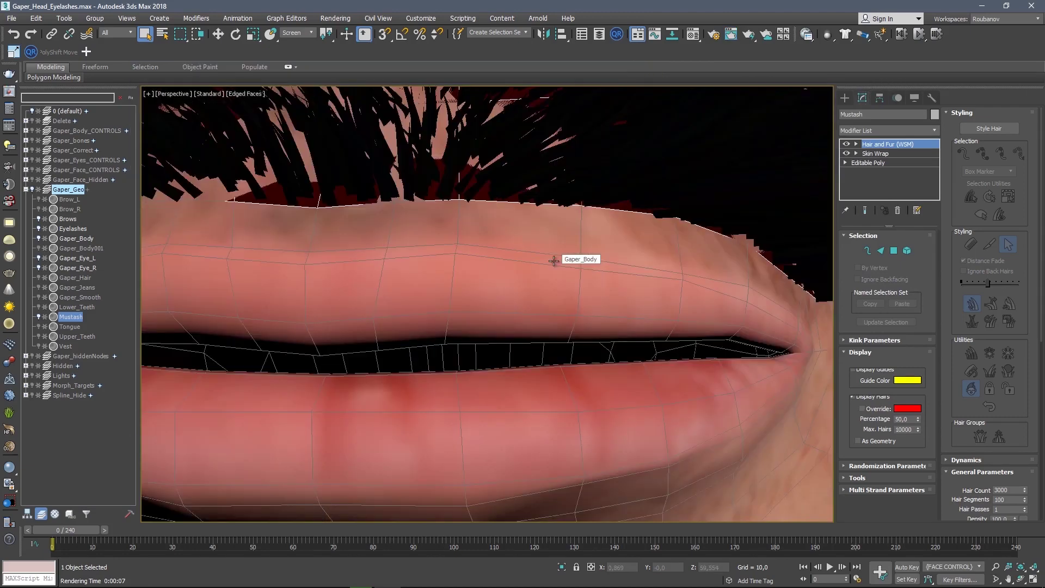
{"action": "scroll", "coordinate": [572, 321], "scroll_direction": "down", "scroll_amount": 3}
{"action": "scroll", "coordinate": [572, 321], "scroll_direction": "down", "scroll_amount": 3}
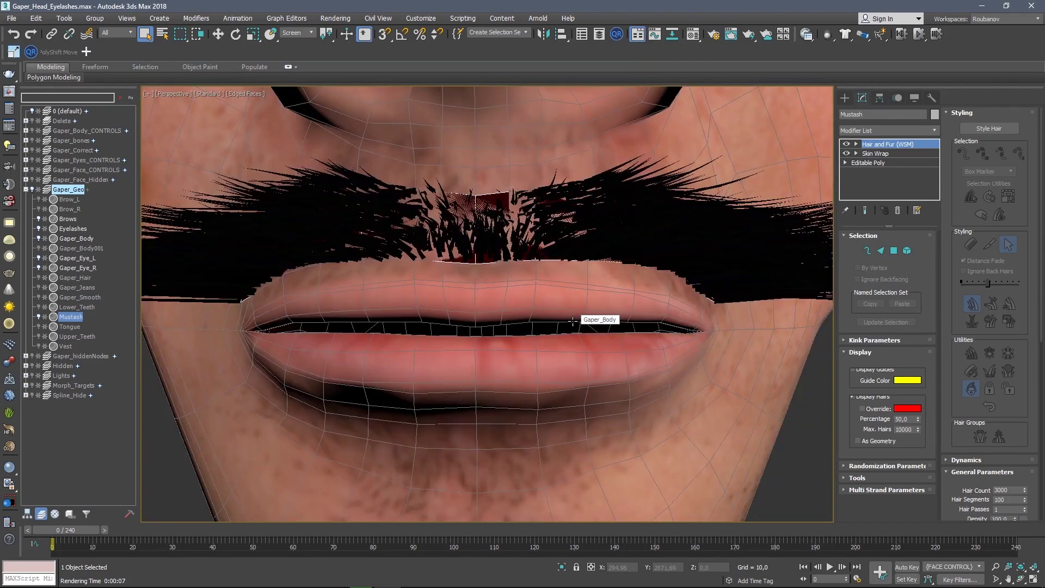
{"action": "scroll", "coordinate": [597, 306], "scroll_direction": "down", "scroll_amount": 2}
{"action": "scroll", "coordinate": [597, 304], "scroll_direction": "down", "scroll_amount": 2}
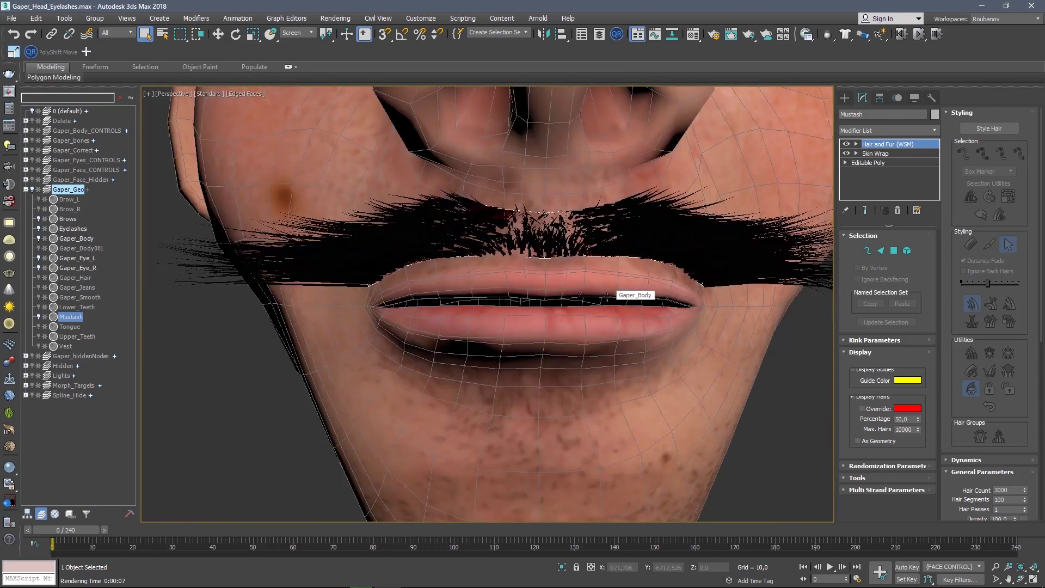
{"action": "scroll", "coordinate": [596, 303], "scroll_direction": "down", "scroll_amount": 2}
{"action": "scroll", "coordinate": [589, 300], "scroll_direction": "down", "scroll_amount": 2}
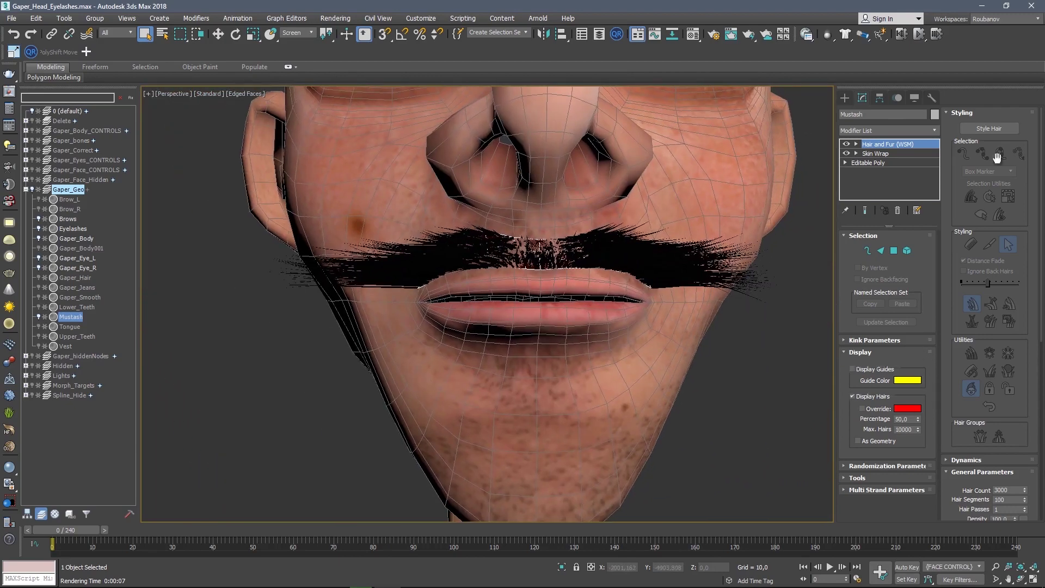
{"action": "left_click", "coordinate": [961, 113]}
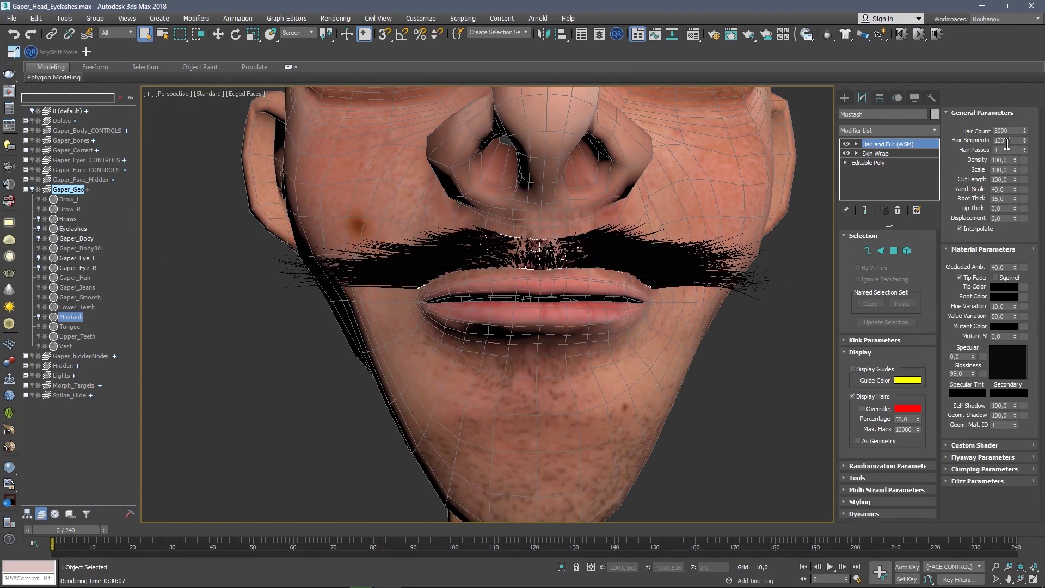
Set Root Thick to 5 and Tip Thick to 0,8, then render the perspective view.
{"action": "double_click", "coordinate": [1005, 198]}
{"action": "type", "text": "5"}
{"action": "key", "text": "Return"}
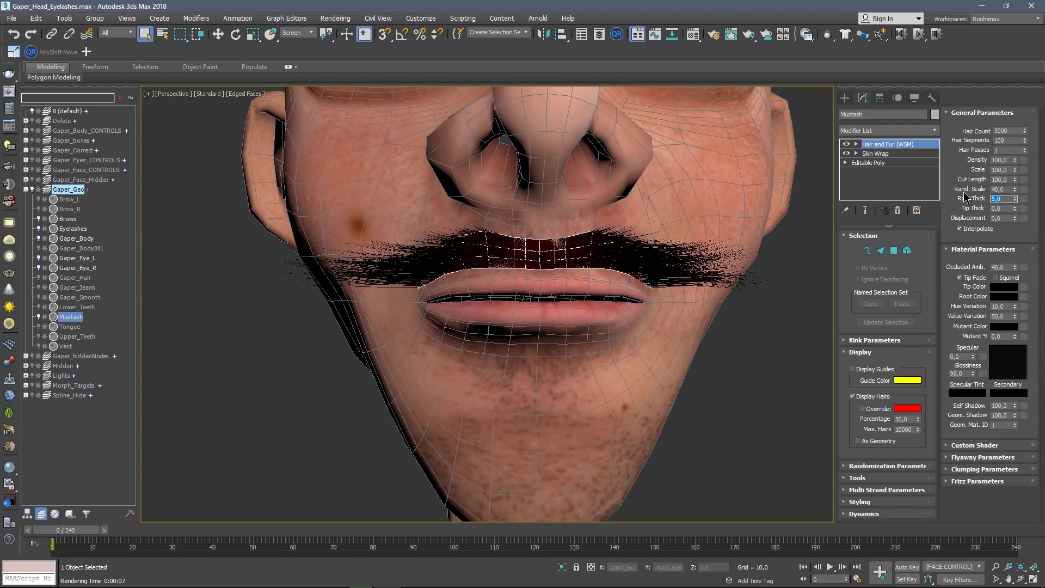
{"action": "double_click", "coordinate": [1001, 208]}
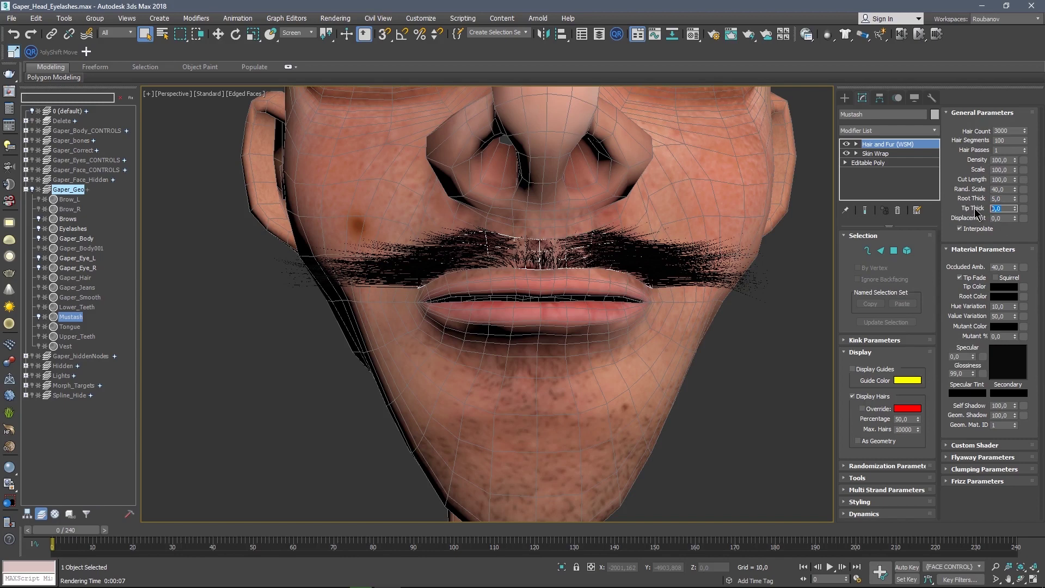
{"action": "type", "text": ",8"}
{"action": "key", "text": "Return"}
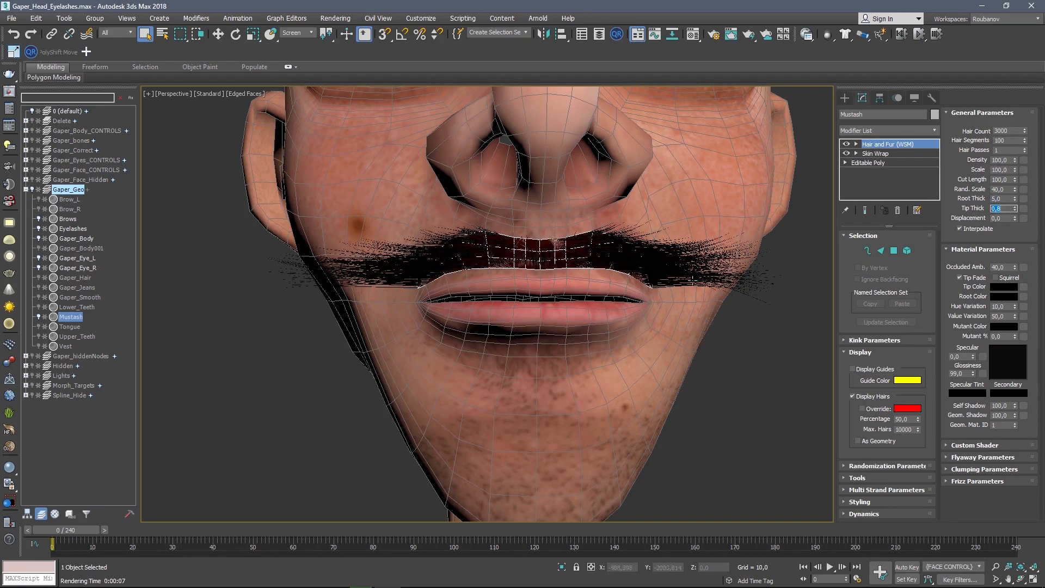
{"action": "middle_click_drag", "start_coordinate": [629, 285], "coordinate": [619, 288], "text": "alt"}
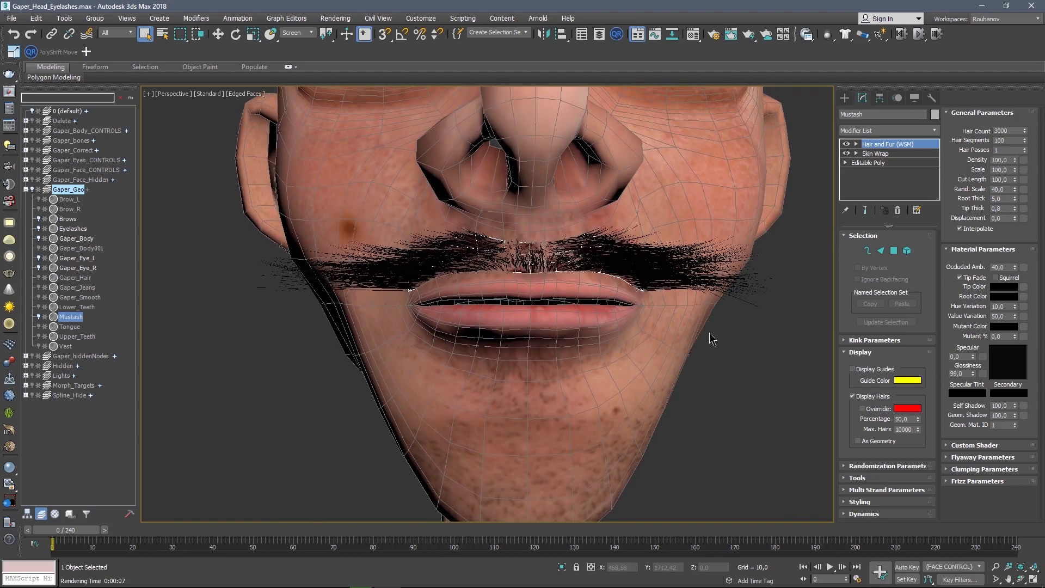
{"action": "key", "text": "shift+q"}
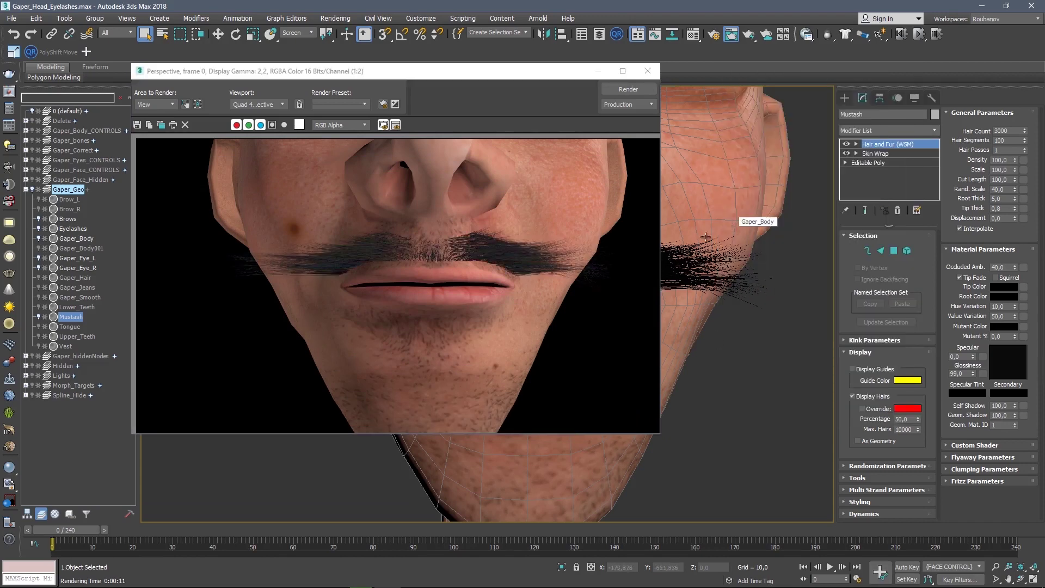
Close the Rendered Frame Window after checking the thinned mustache render.
{"action": "left_click", "coordinate": [651, 72]}
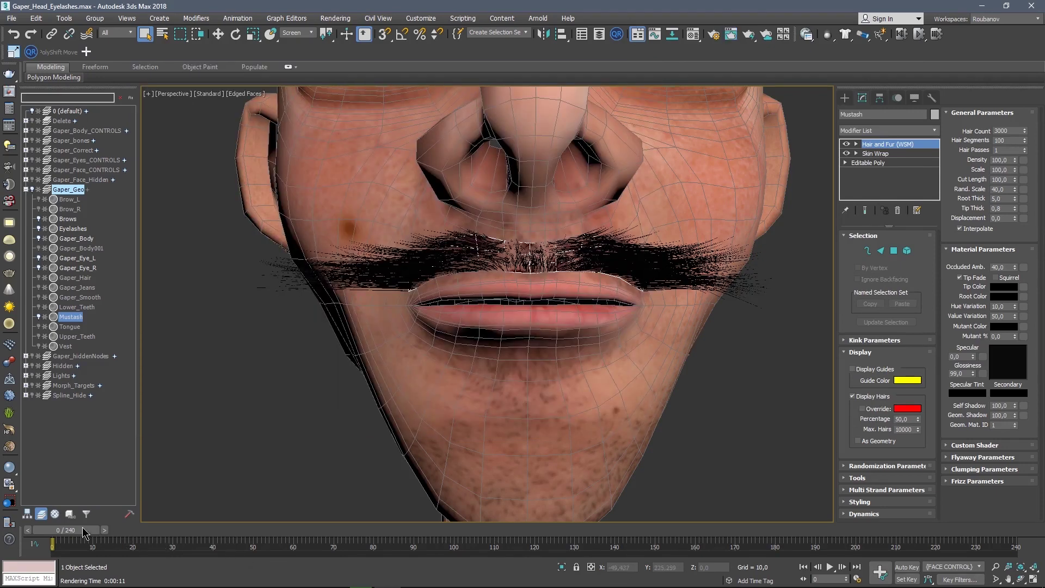
{"action": "left_click_drag", "start_coordinate": [83, 527], "coordinate": [574, 544]}
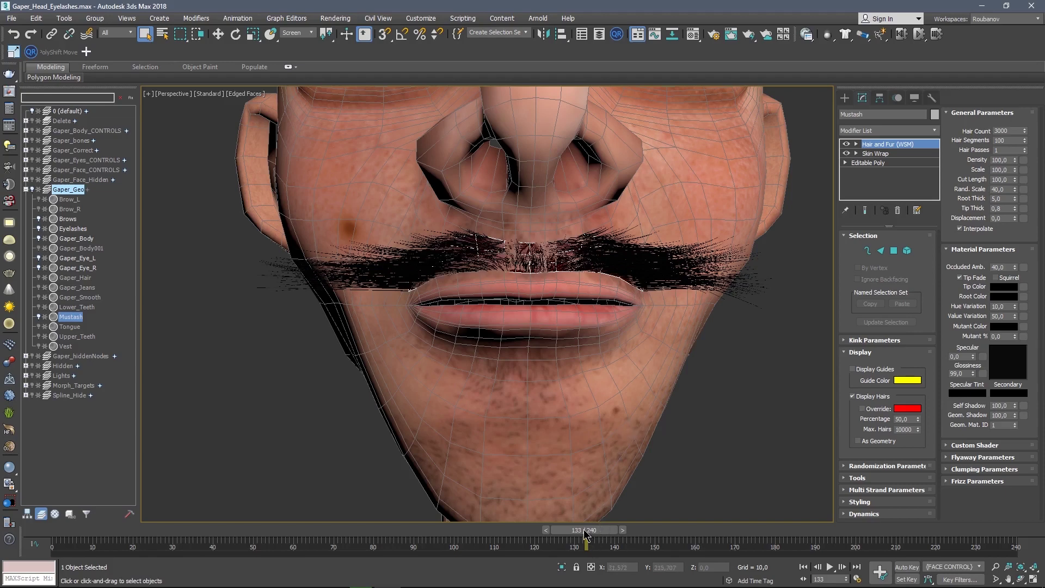
{"action": "left_click_drag", "start_coordinate": [586, 543], "coordinate": [930, 544]}
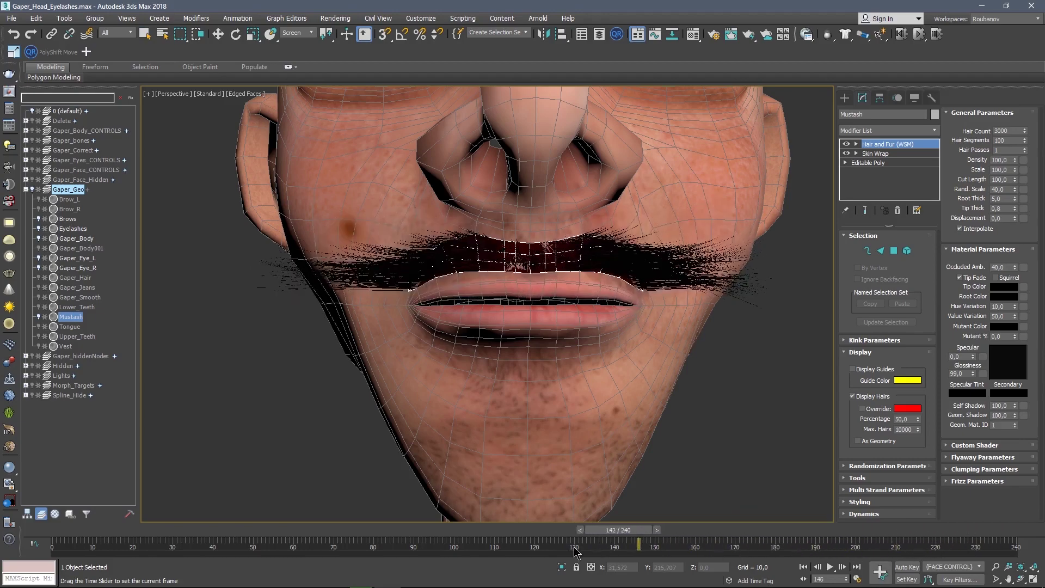
{"action": "left_click_drag", "start_coordinate": [919, 549], "coordinate": [474, 544]}
{"action": "middle_click_drag", "start_coordinate": [537, 327], "coordinate": [538, 373], "text": "alt"}
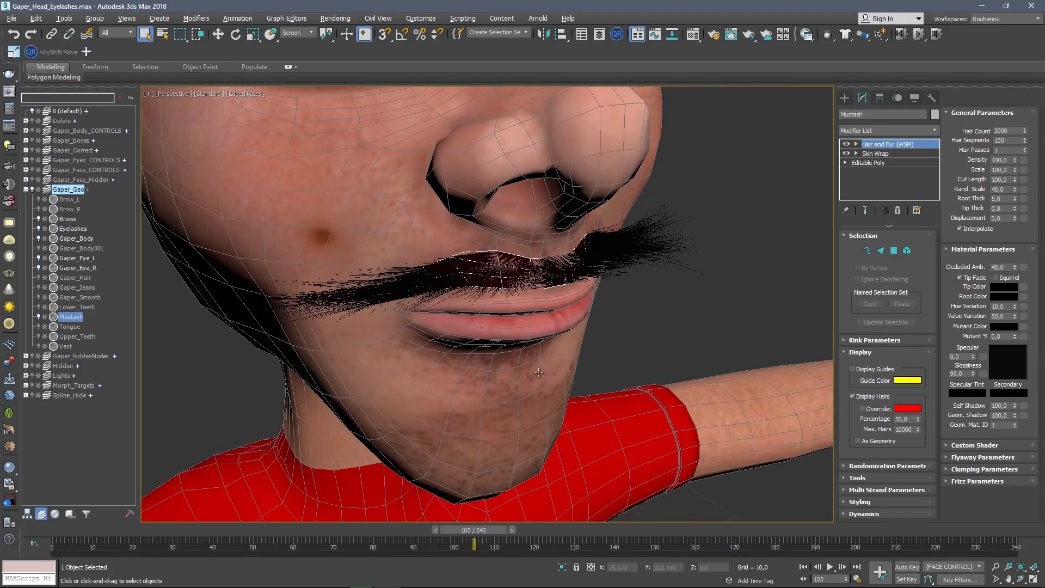
{"action": "mouse_move", "coordinate": [499, 534]}
{"action": "left_mouse_down"}
{"action": "mouse_move", "coordinate": [925, 515]}
{"action": "mouse_move", "coordinate": [163, 514]}
{"action": "left_mouse_up"}
{"action": "key", "text": "q"}
{"action": "scroll", "coordinate": [477, 370], "scroll_direction": "down", "scroll_amount": 2}
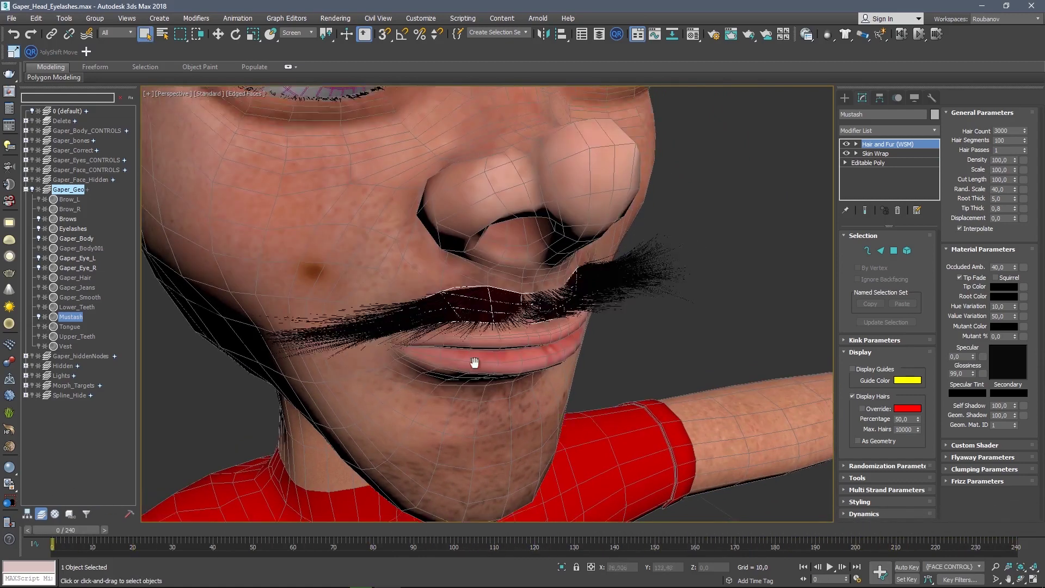
{"action": "scroll", "coordinate": [477, 370], "scroll_direction": "down", "scroll_amount": 3}
{"action": "scroll", "coordinate": [478, 370], "scroll_direction": "down", "scroll_amount": 2}
{"action": "scroll", "coordinate": [477, 370], "scroll_direction": "down", "scroll_amount": 2}
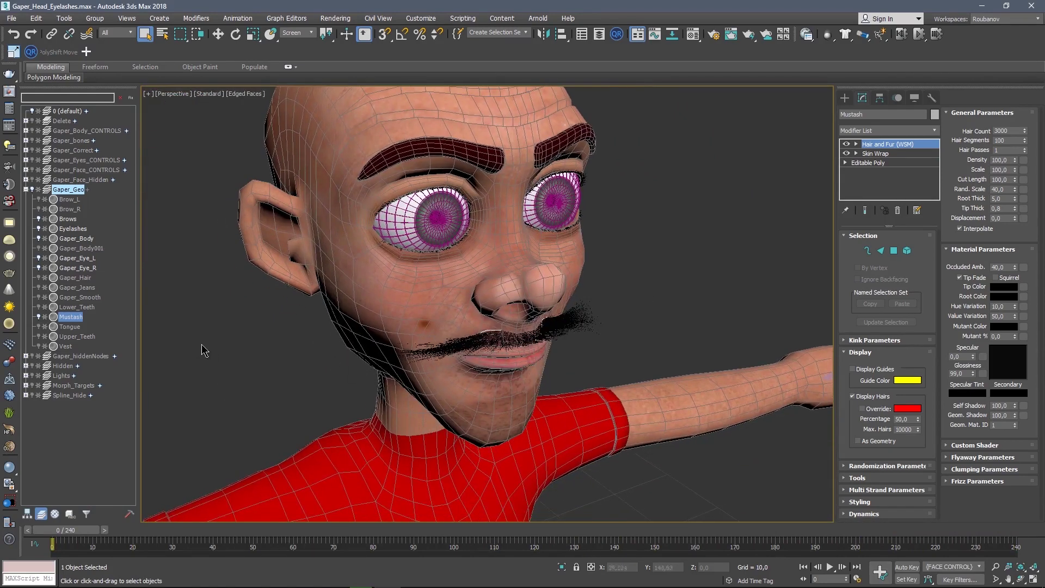
Hide Gaper_Body, unhide Gaper_Smooth, turn off Edged Faces, and play the animation.
{"action": "left_click", "coordinate": [39, 239]}
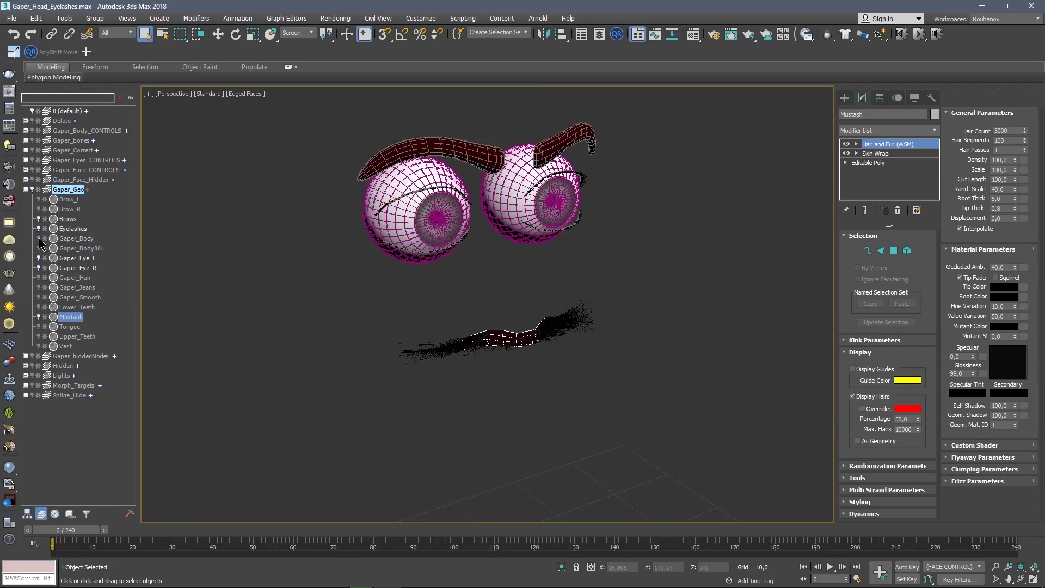
{"action": "left_click", "coordinate": [38, 297]}
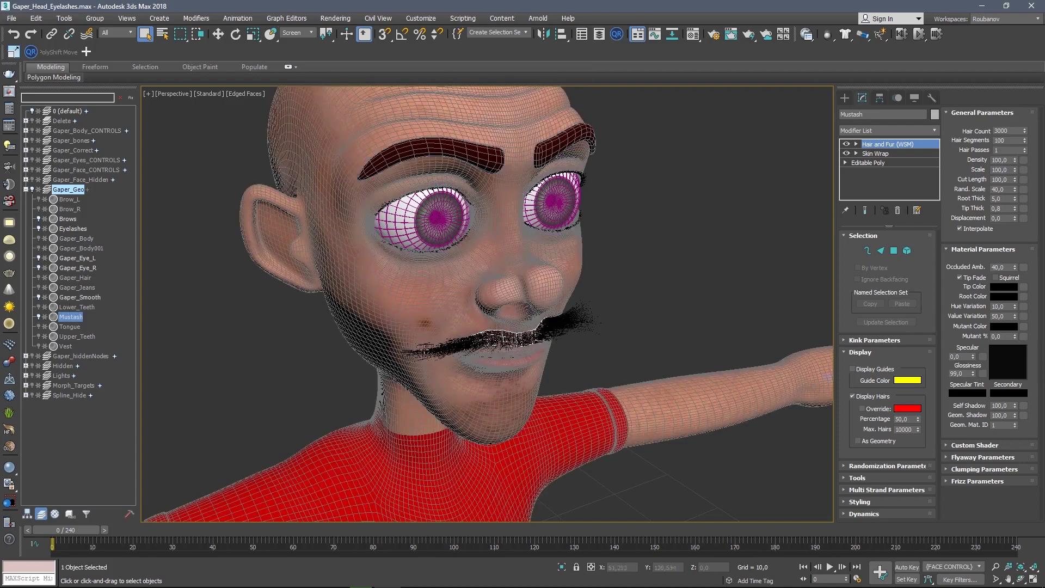
{"action": "key", "text": "F4"}
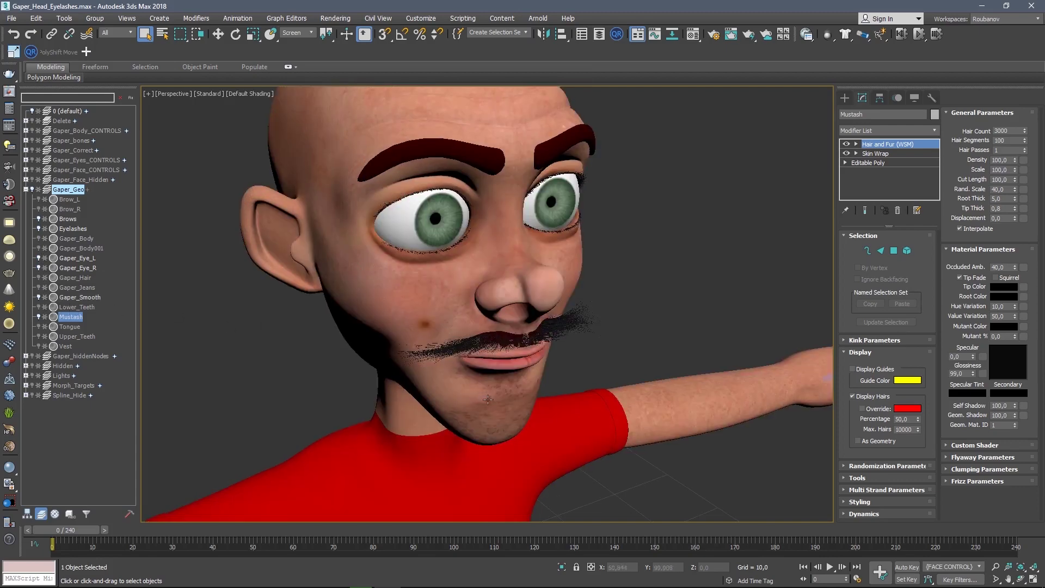
{"action": "middle_click_drag", "start_coordinate": [497, 427], "coordinate": [525, 444]}
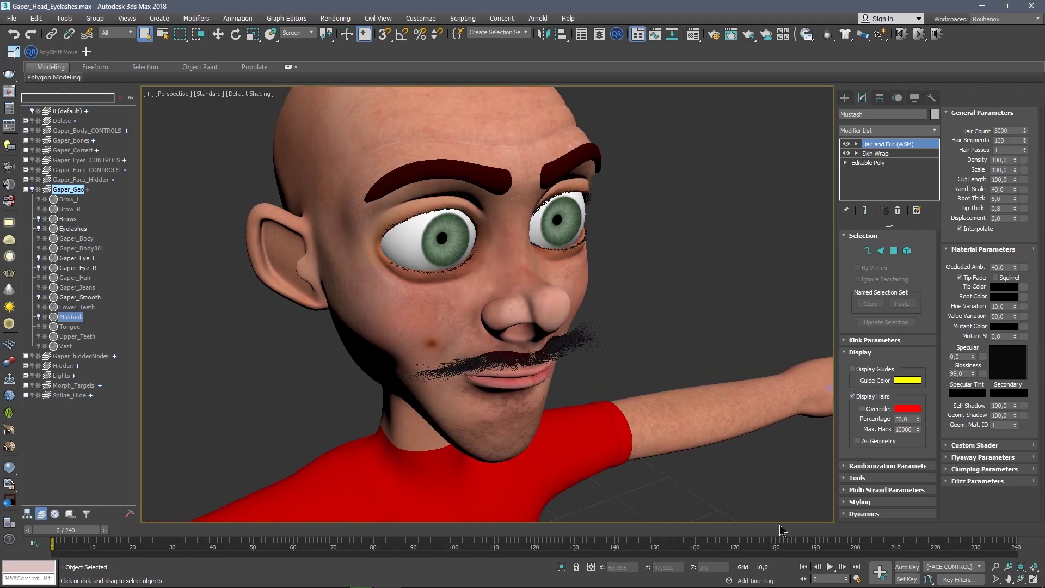
{"action": "left_click", "coordinate": [830, 568]}
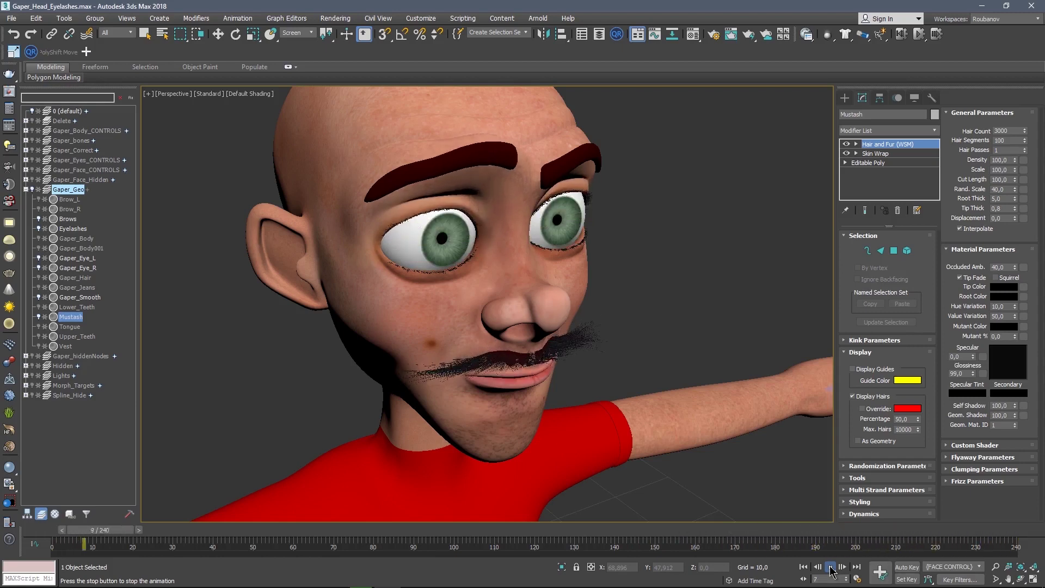
Stop playback at frame 39 and orbit to a head-on view of the mustache.
{"action": "left_click", "coordinate": [831, 570]}
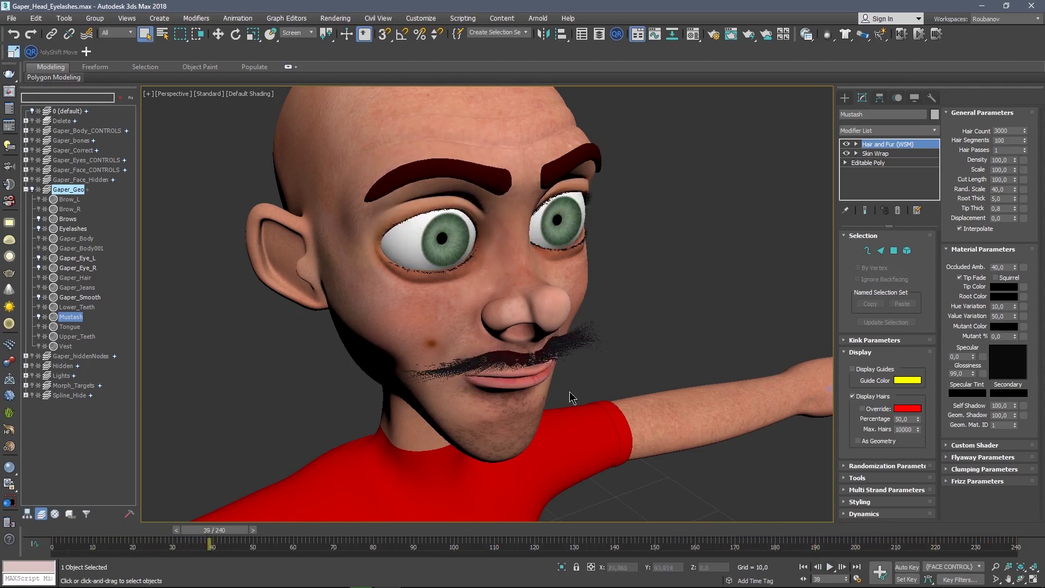
{"action": "middle_click_drag", "start_coordinate": [566, 395], "coordinate": [501, 370], "text": "alt"}
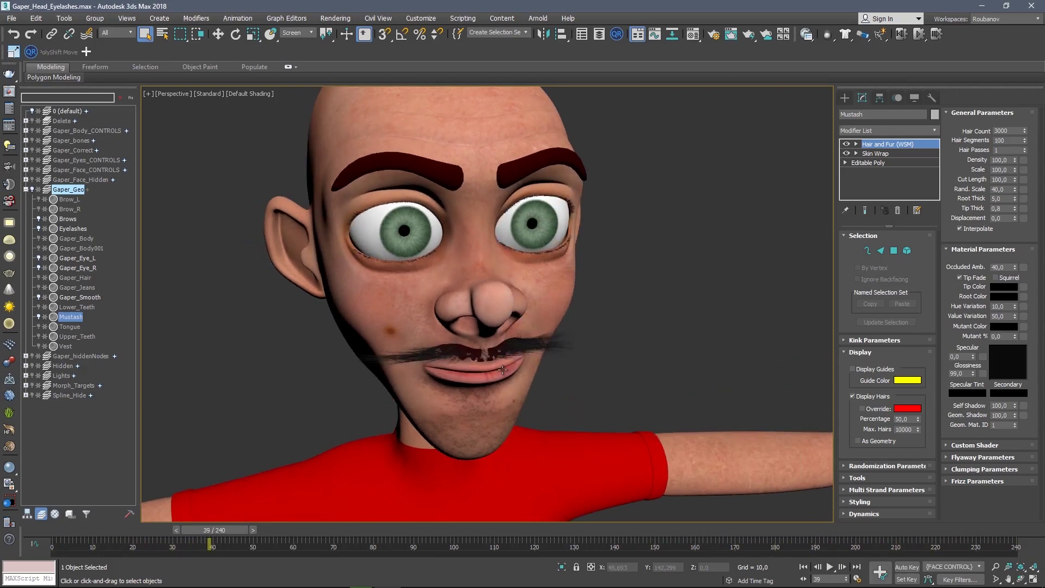